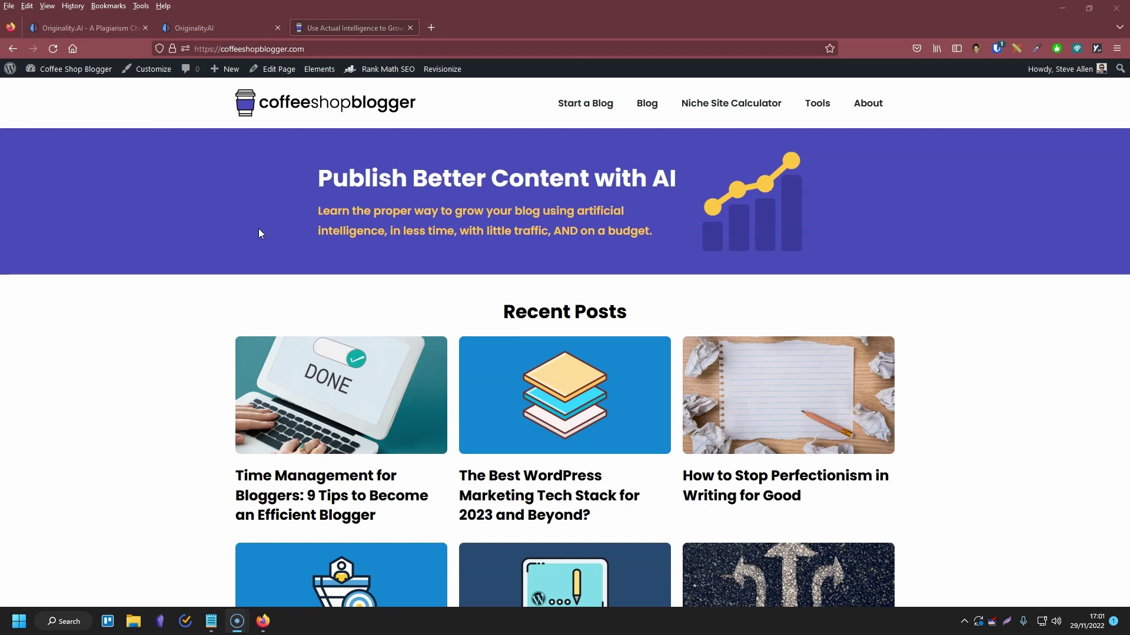
Step: Switch from the Coffee Shop Blogger page to the Originality.AI plagiarism checker homepage
key(ctrl+1)
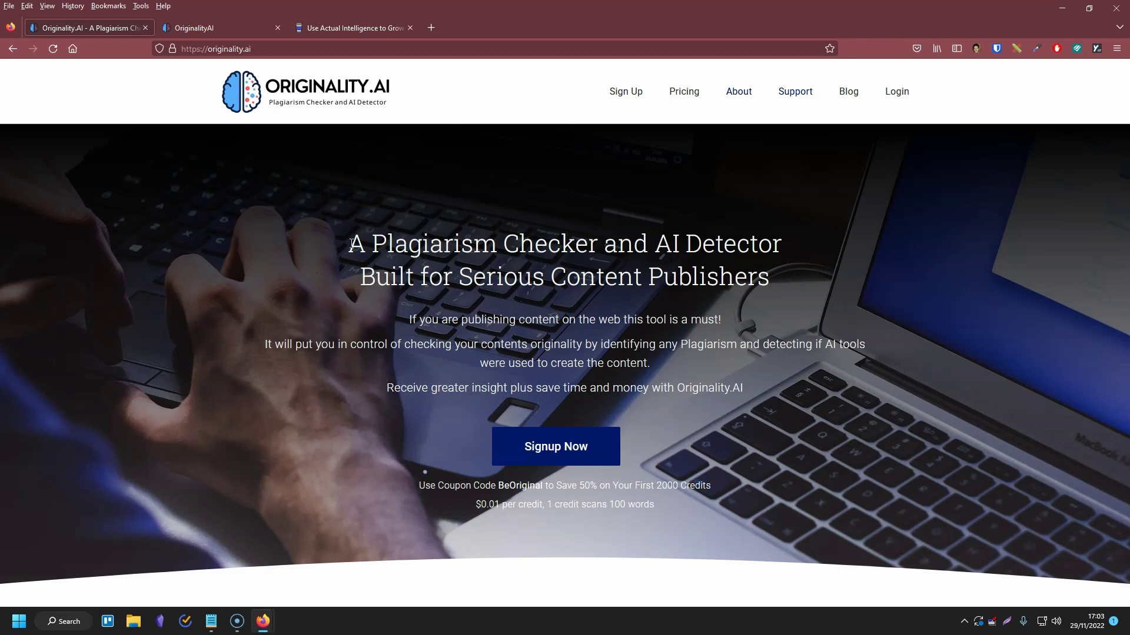
scroll(924, 247, down, 10)
scroll(961, 265, down, 3)
scroll(963, 229, down, 2)
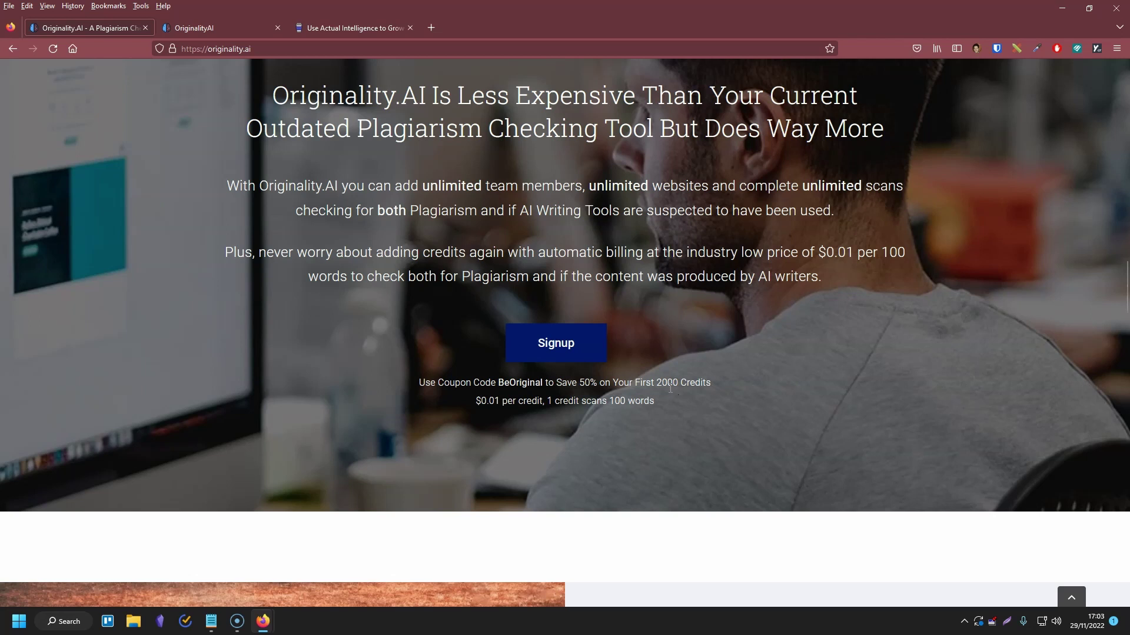
scroll(1072, 328, down, 5)
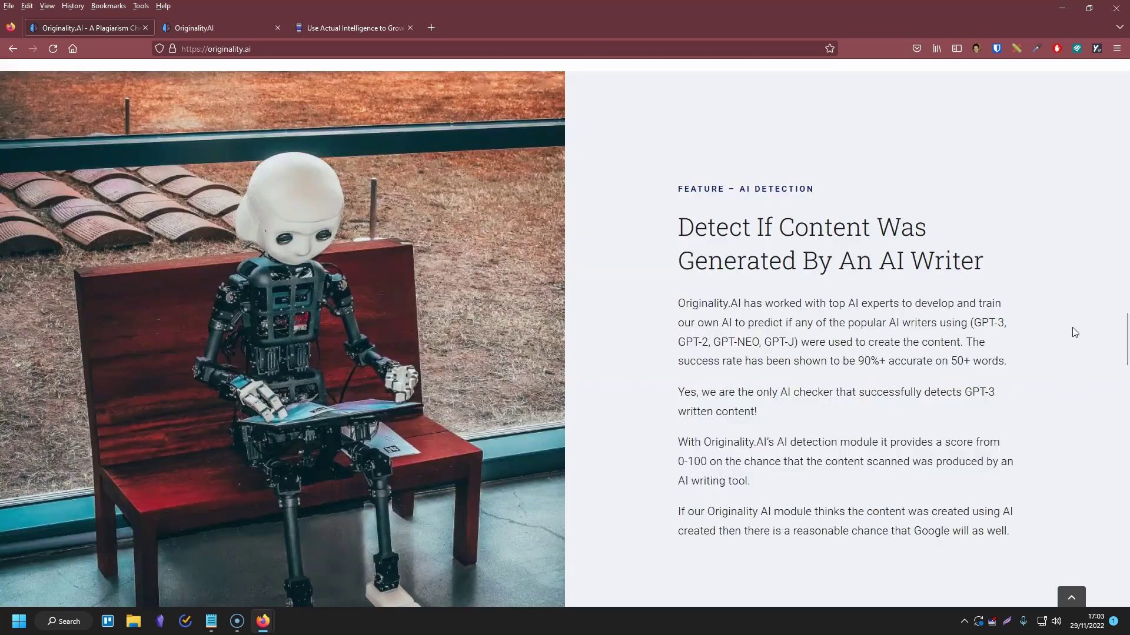
scroll(1071, 327, up, 3)
scroll(1068, 319, up, 1)
scroll(1062, 304, up, 1)
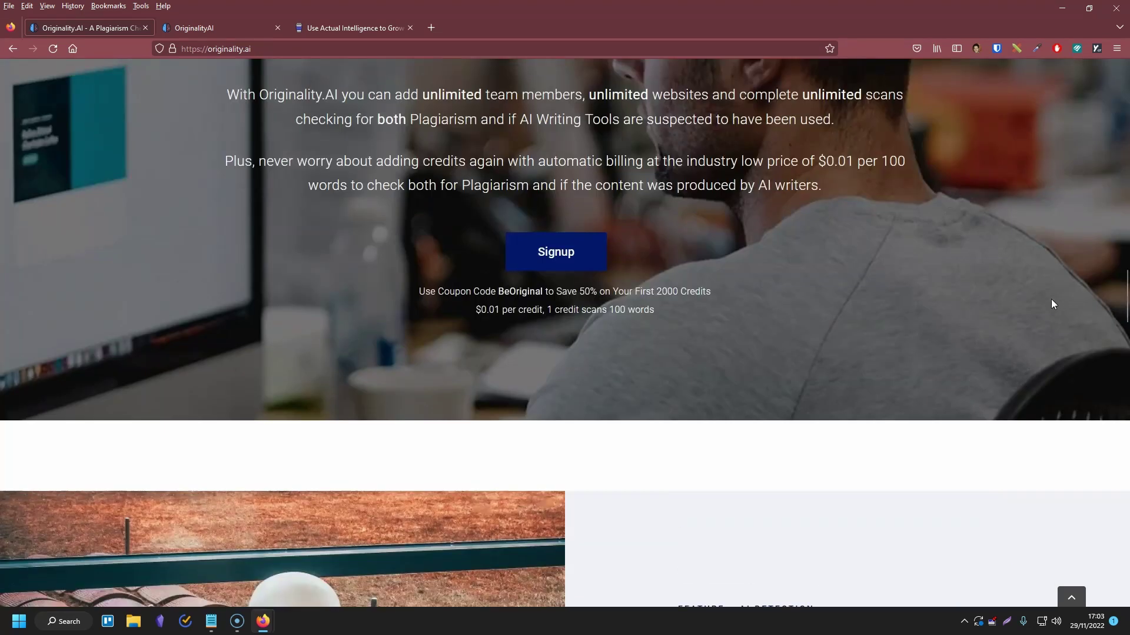
drag(1126, 298, 1124, 366)
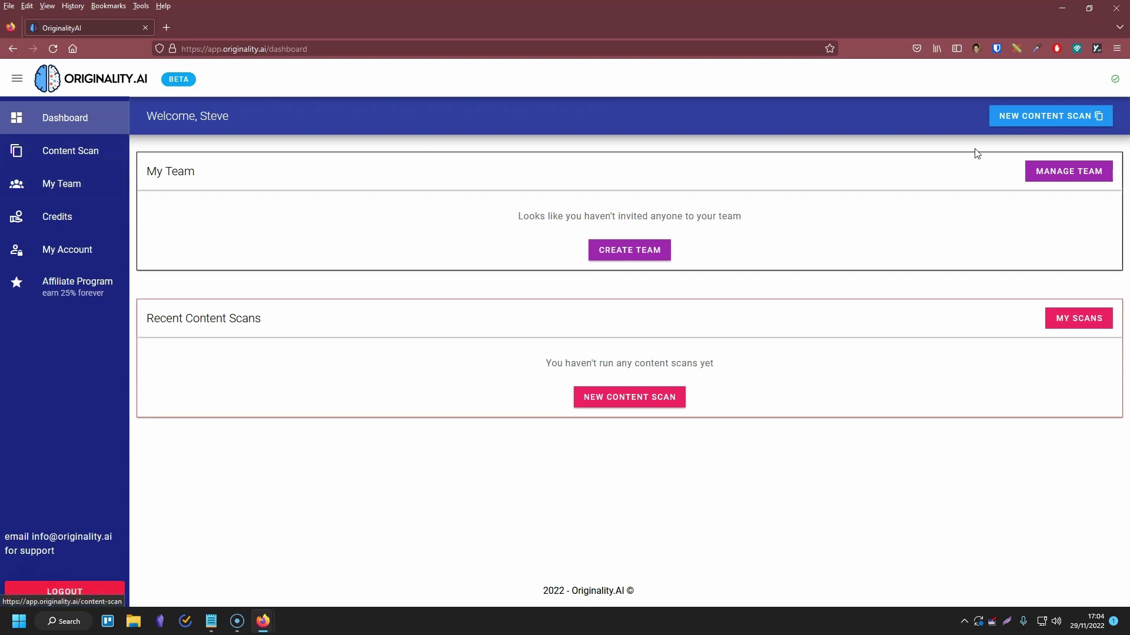
Step: Start a New Content Scan, focus the content box, then view the My Team page
click(1033, 117)
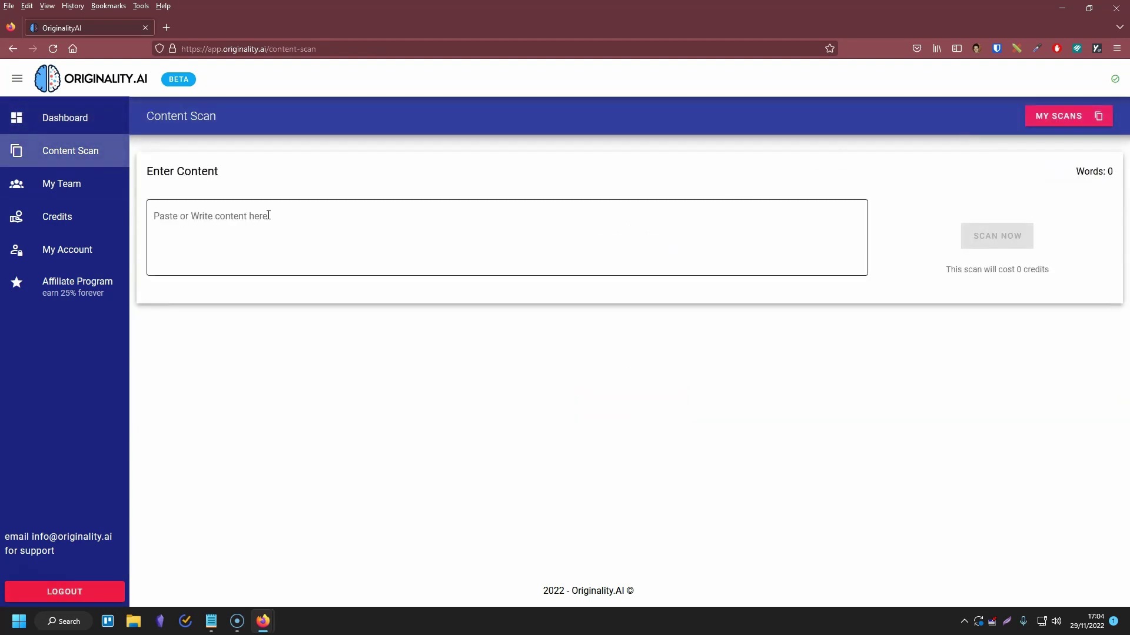
click(290, 213)
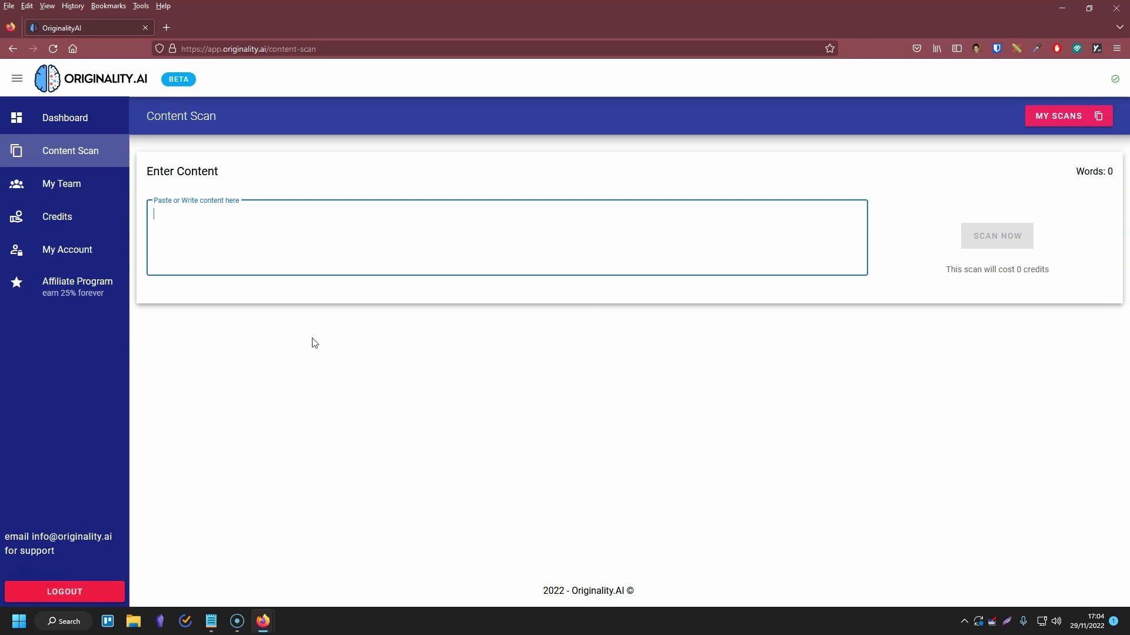
click(75, 194)
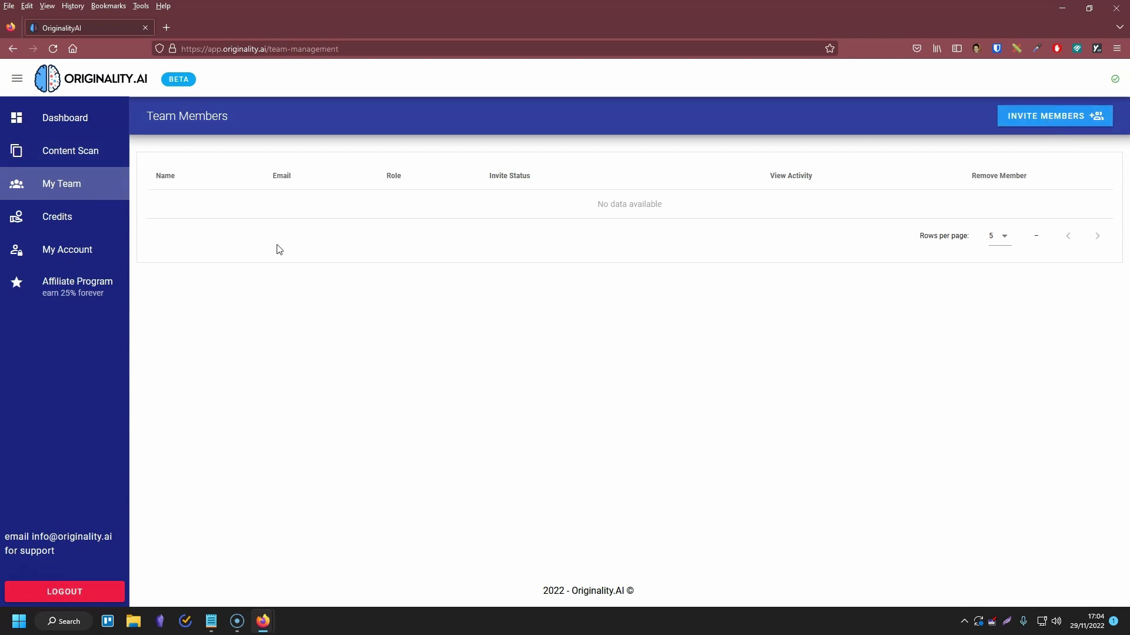
Step: Check the credits page, then bring up the live-streaming article text file centred on screen
click(59, 225)
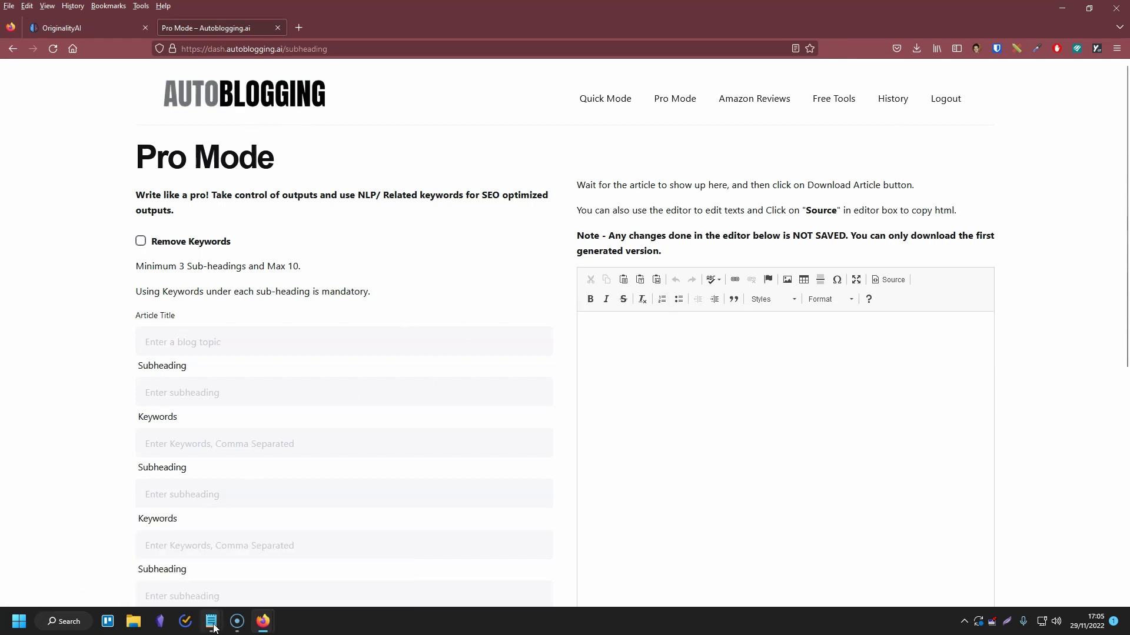
mouse_move(211, 621)
click(256, 565)
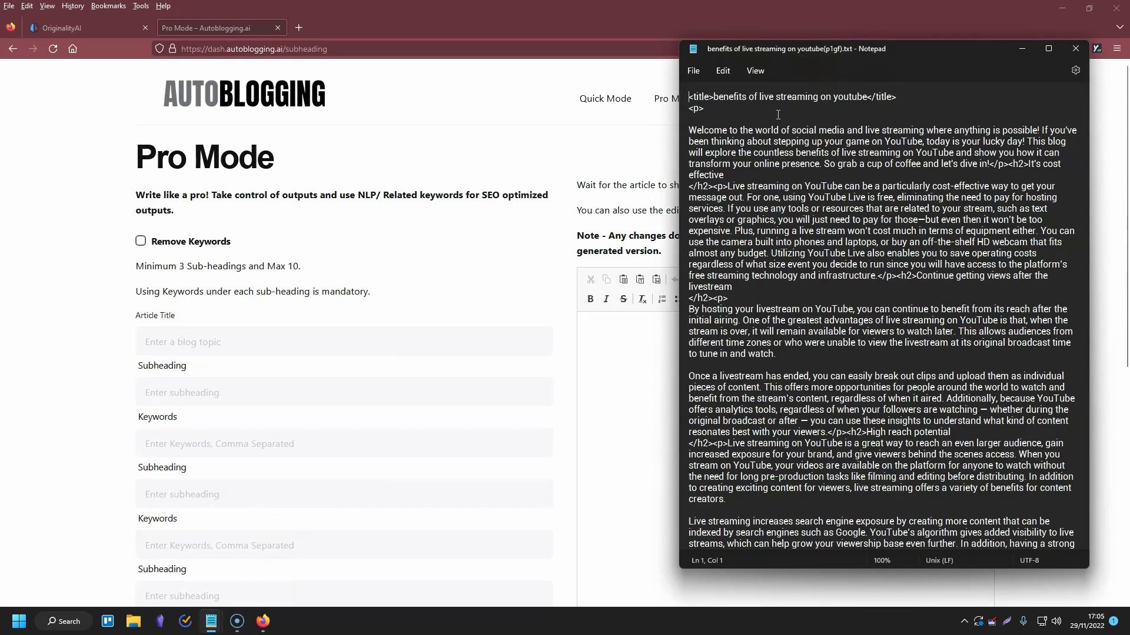
drag(784, 51, 419, 69)
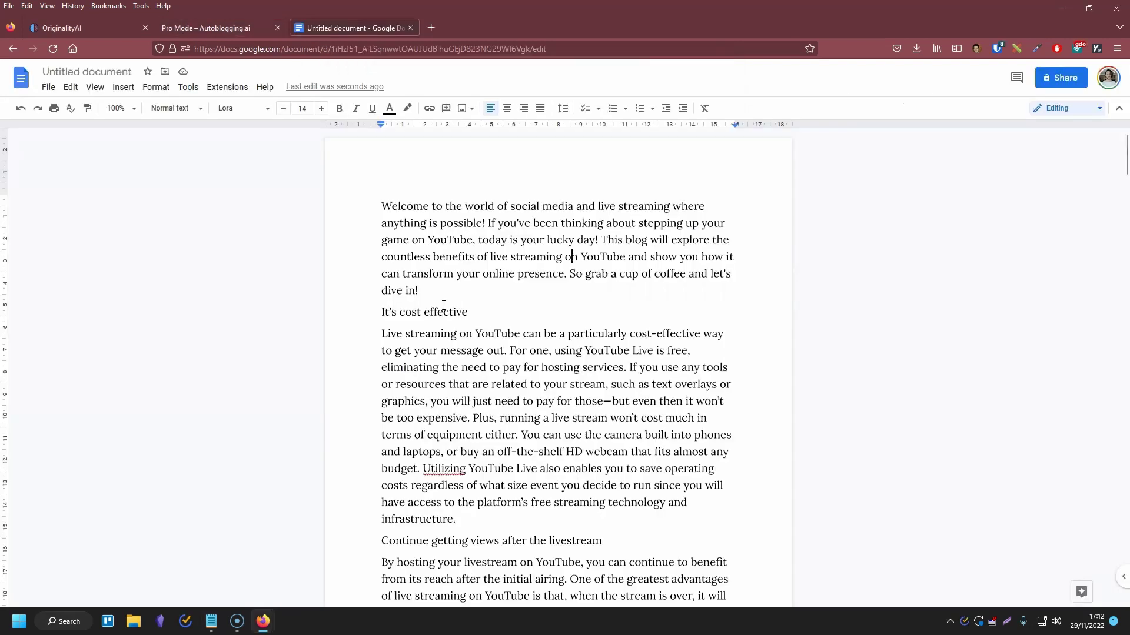
click(452, 312)
scroll(465, 363, down, 1)
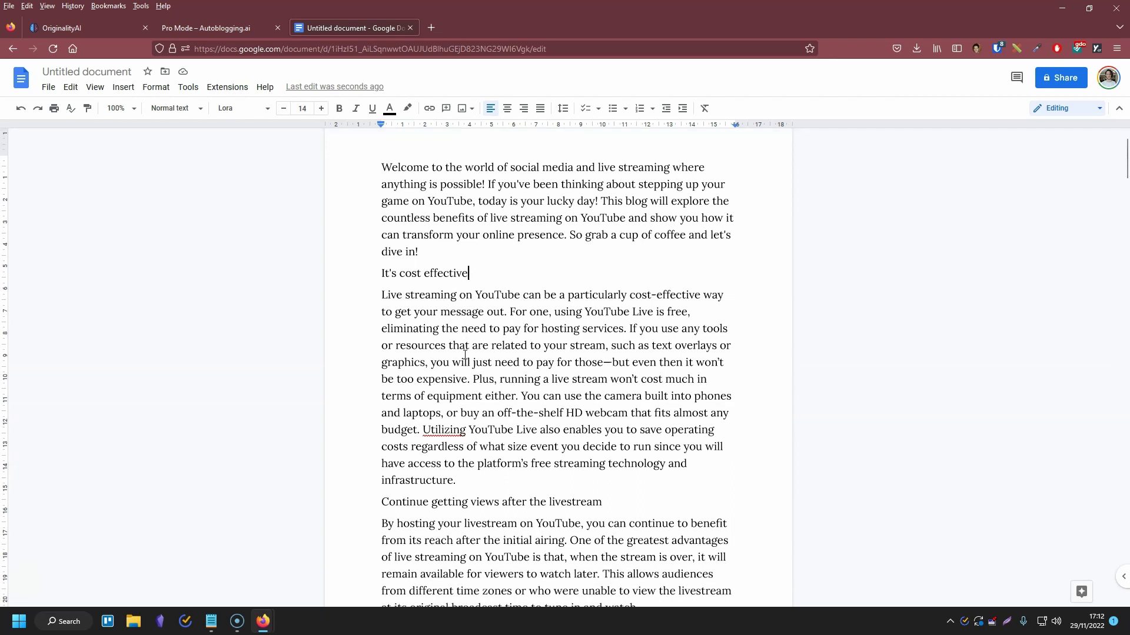
scroll(465, 362, up, 1)
scroll(465, 353, down, 1)
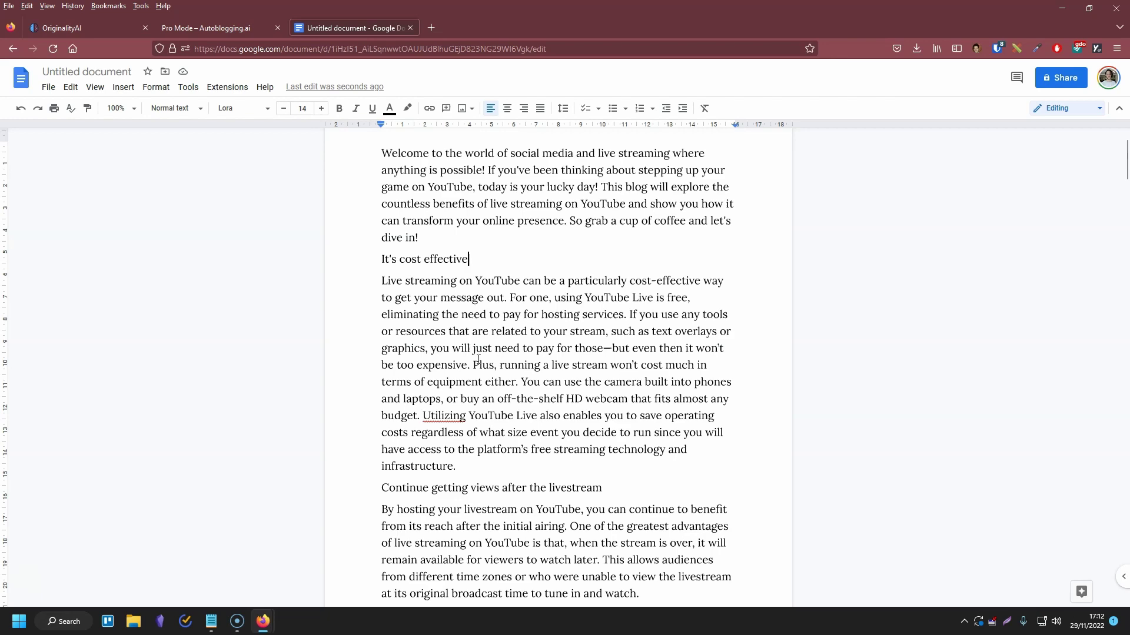
scroll(602, 300, down, 3)
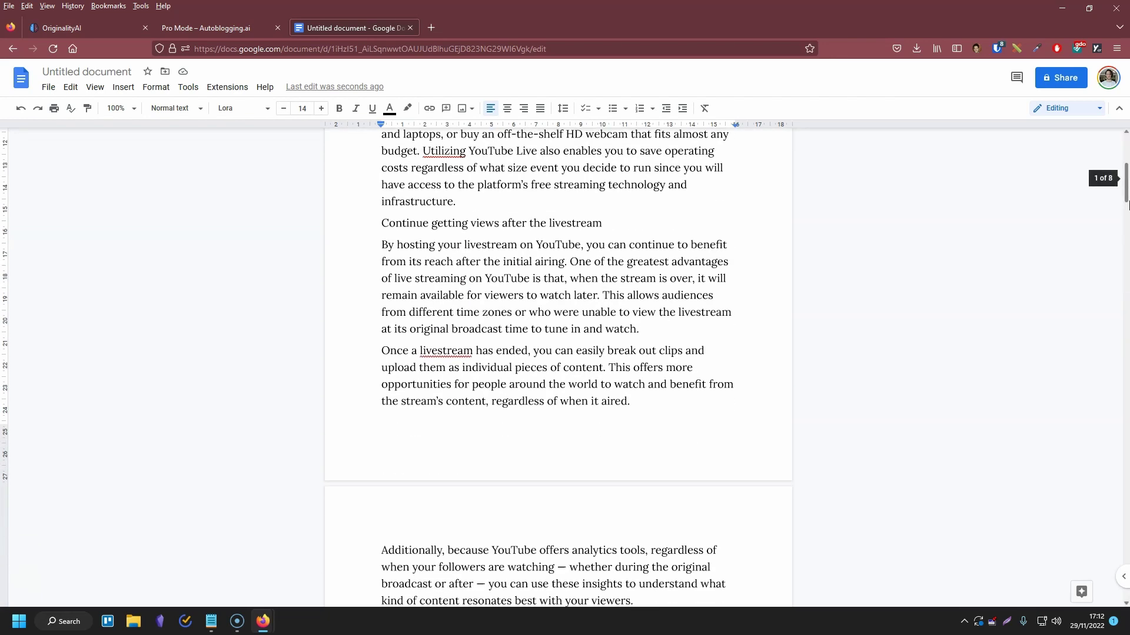
mouse_move(1127, 181)
mouse_down()
mouse_move(1111, 418)
mouse_move(1121, 490)
mouse_up()
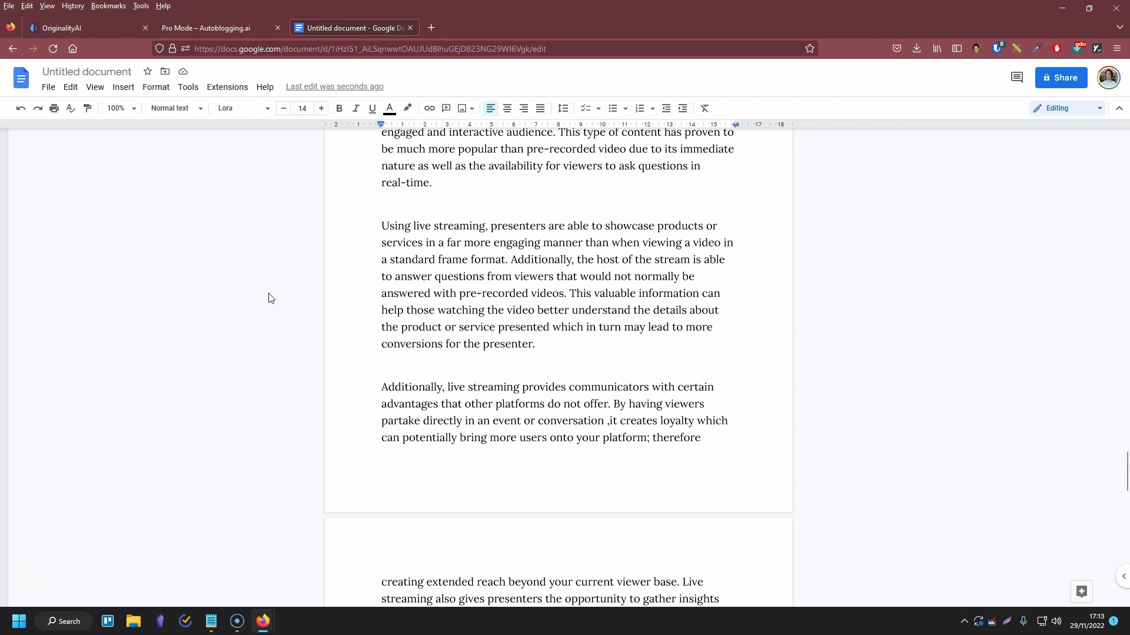
click(205, 31)
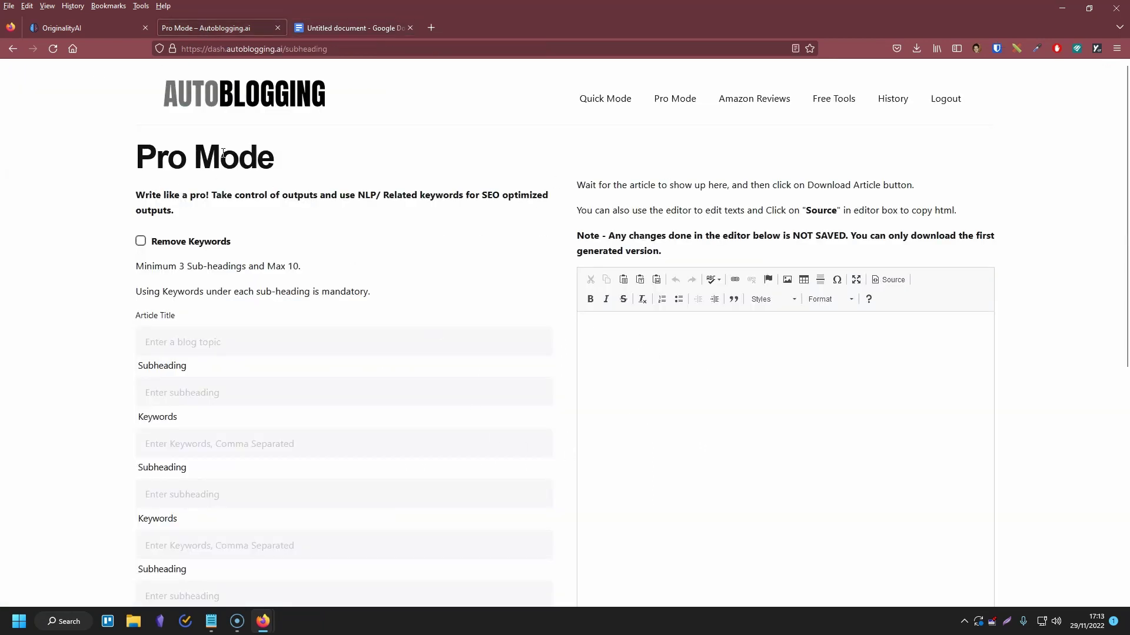
click(93, 30)
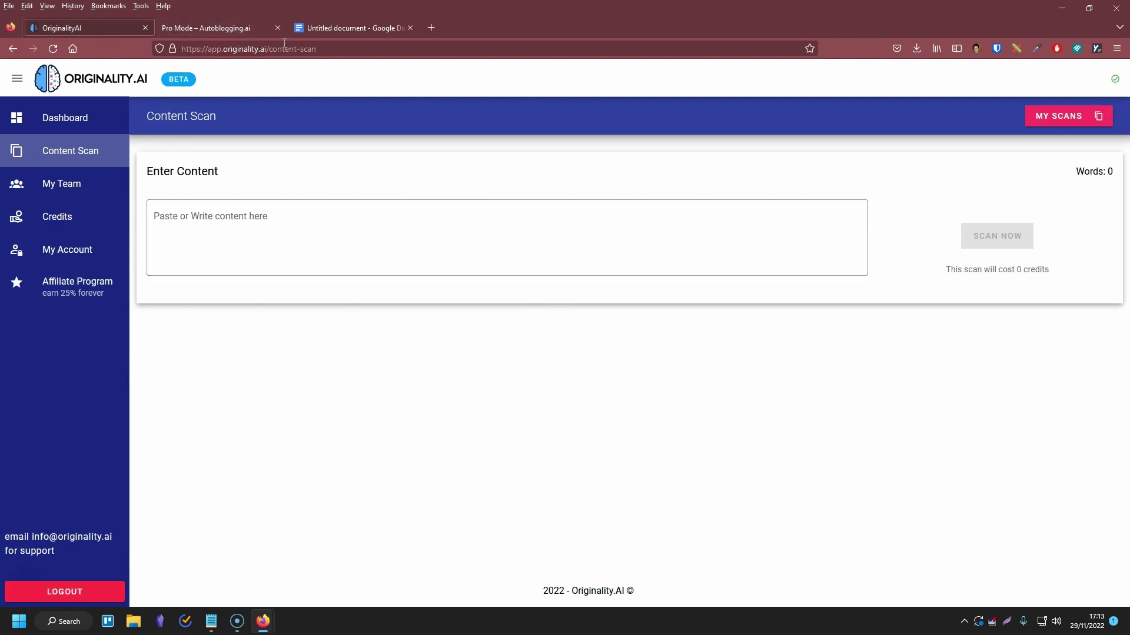
click(225, 29)
click(88, 28)
click(338, 31)
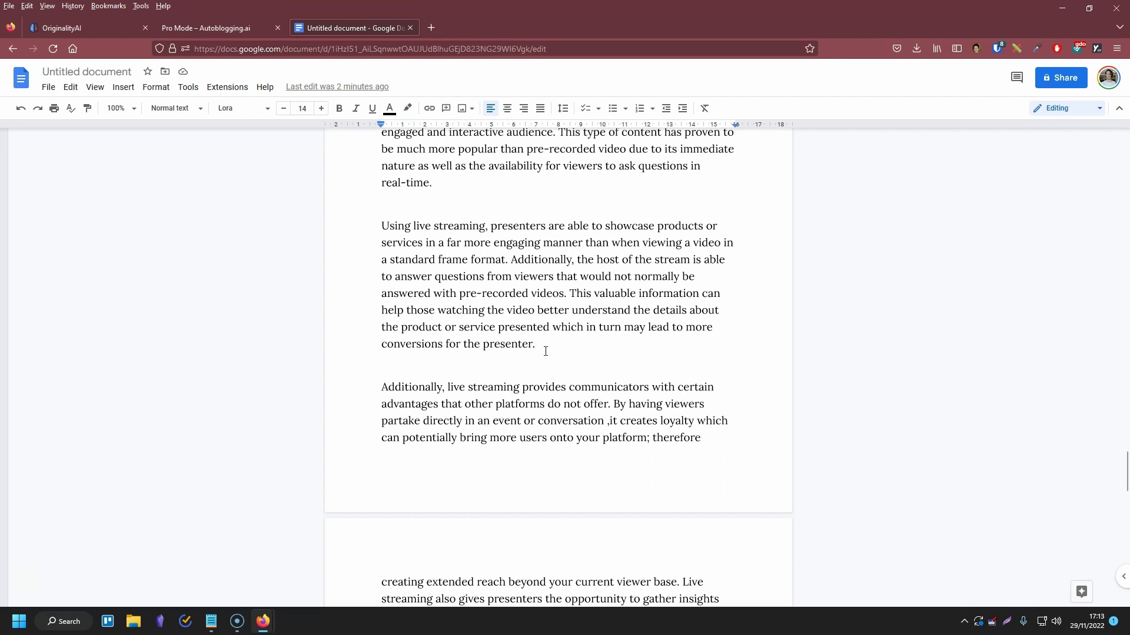
scroll(547, 370, down, 2)
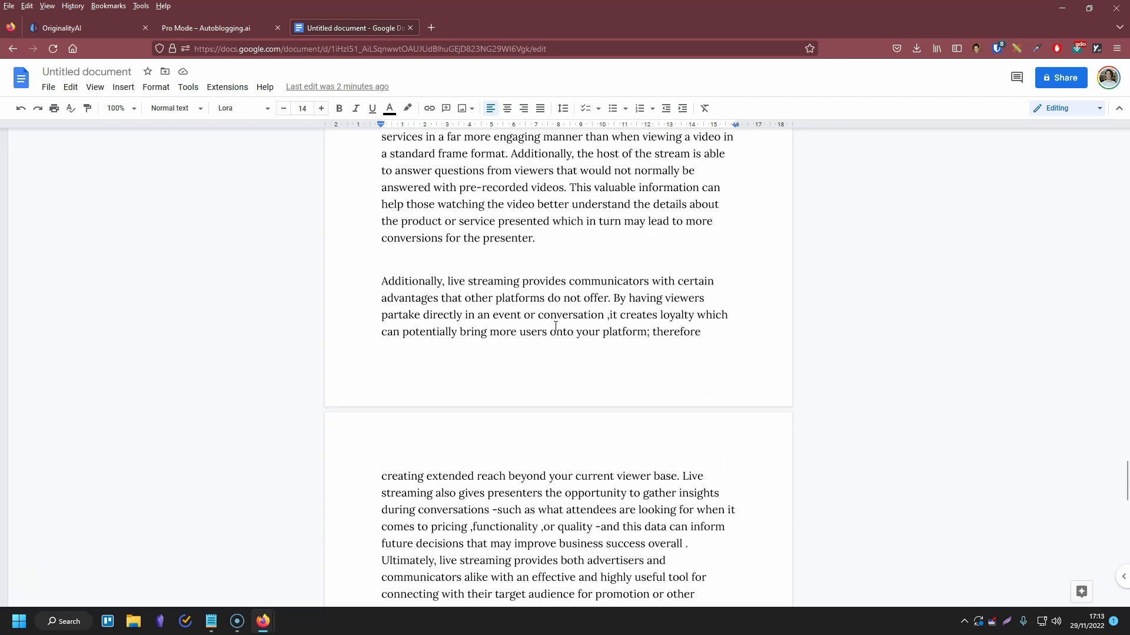
scroll(529, 312, down, 2)
scroll(528, 312, up, 1)
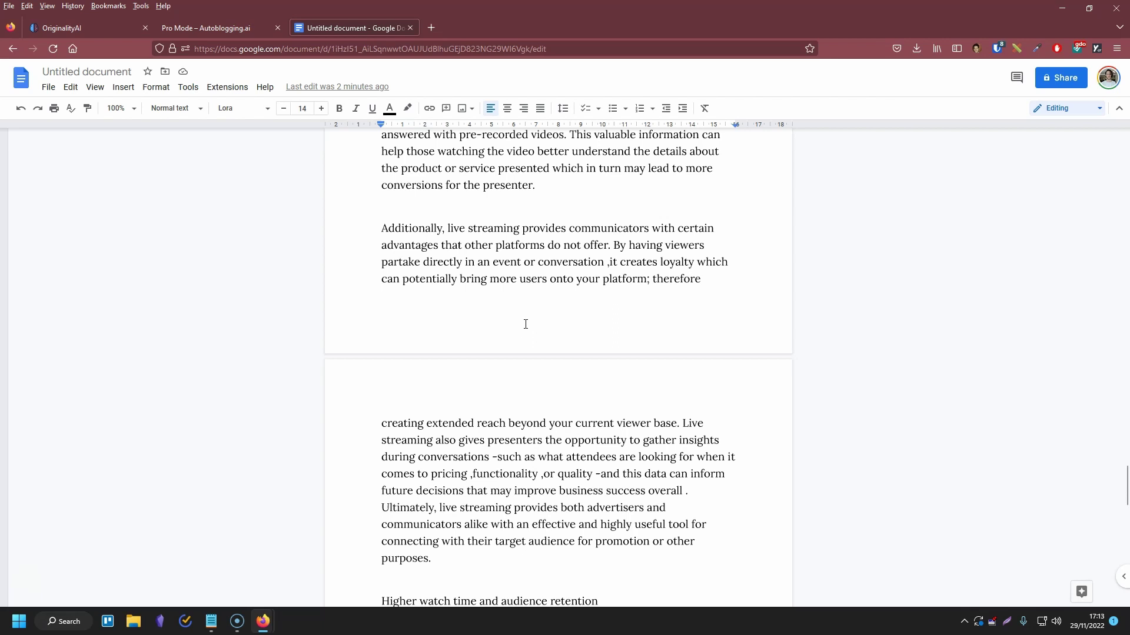
scroll(514, 280, down, 2)
scroll(512, 282, down, 1)
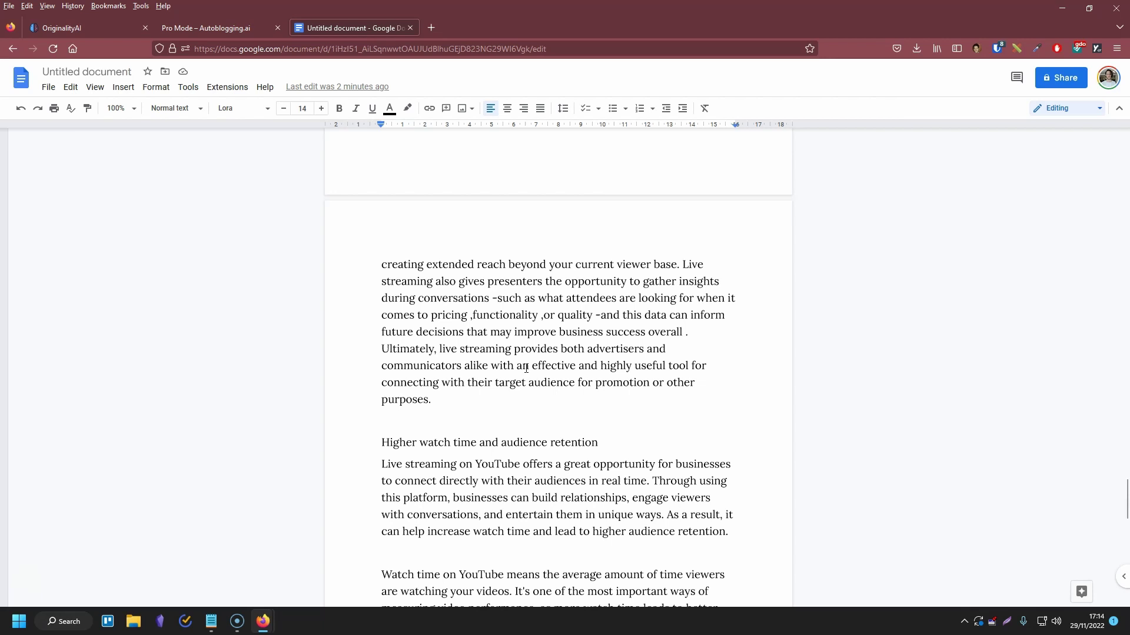
Step: Select the full article in Google Docs and carry it over to the Originality.ai content scan box
click(91, 23)
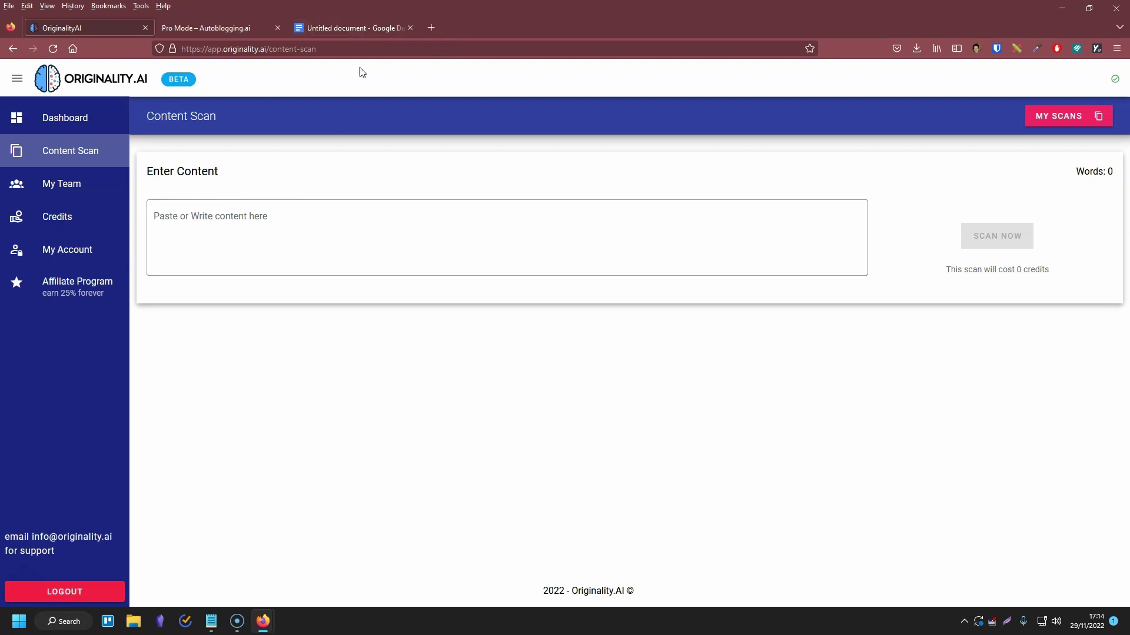
click(350, 25)
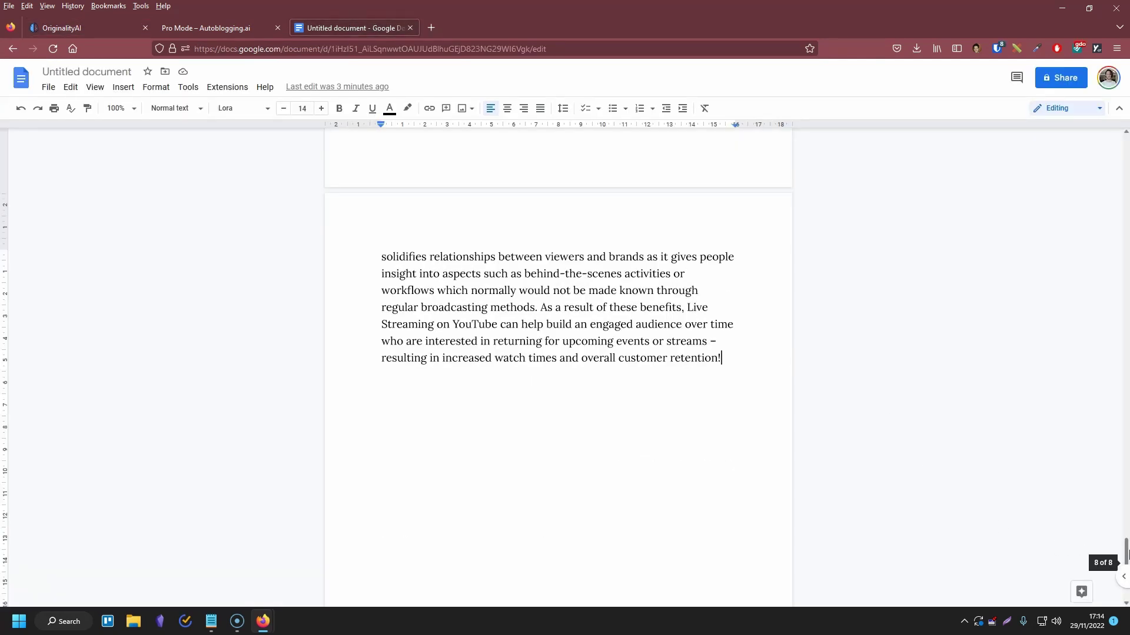
key(ctrl+a)
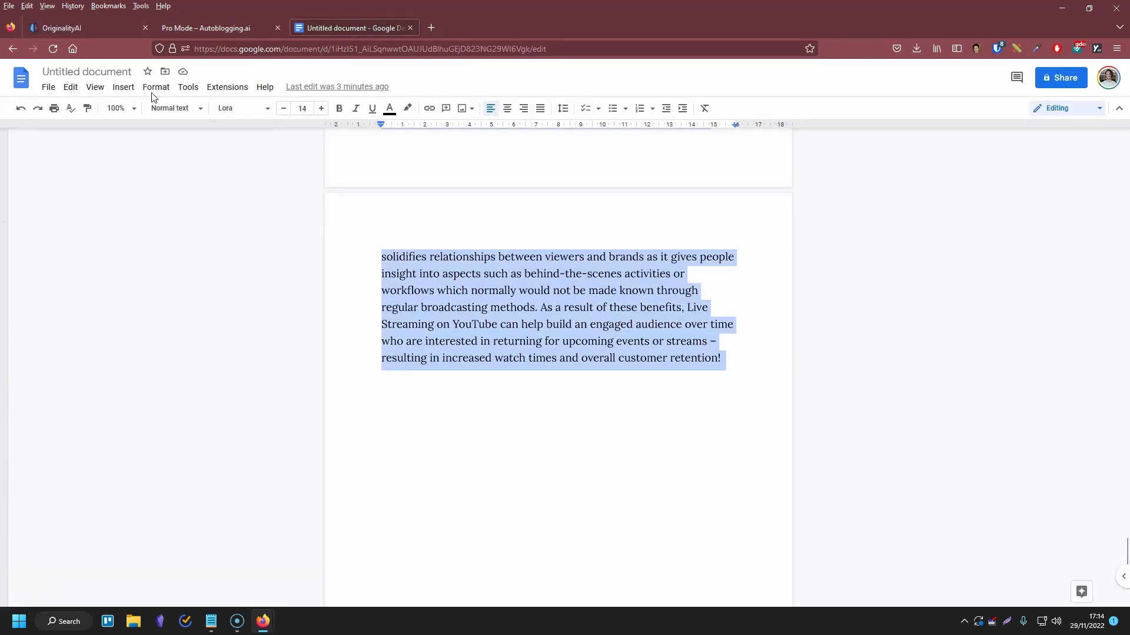
key(ctrl+Tab)
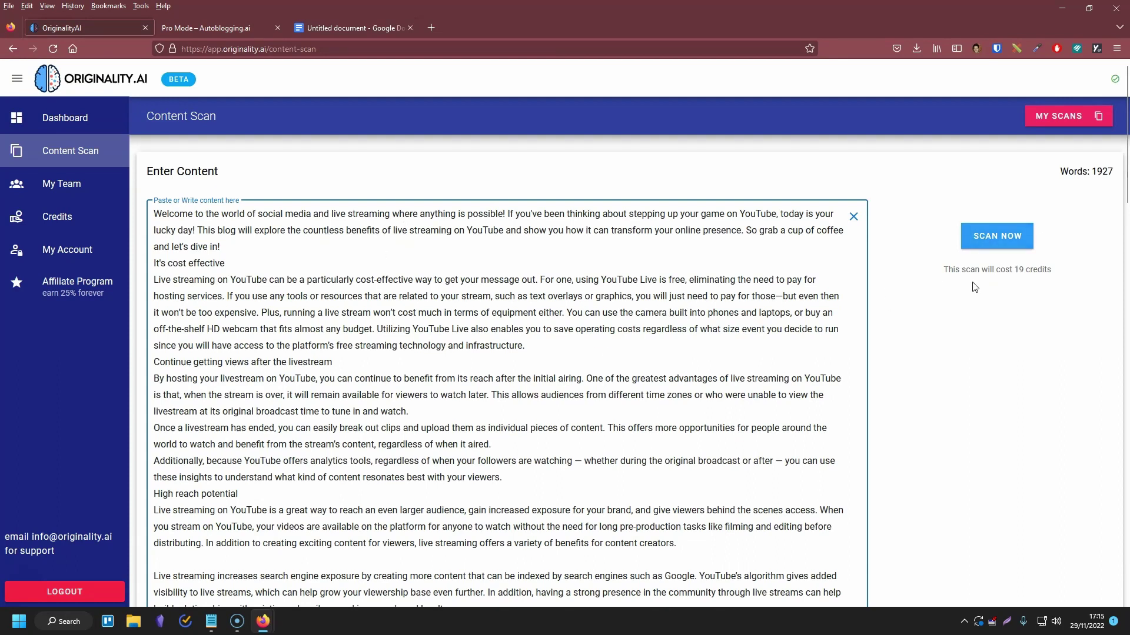
Step: Run Scan Now on the pasted article for AI and plagiarism detection
click(988, 244)
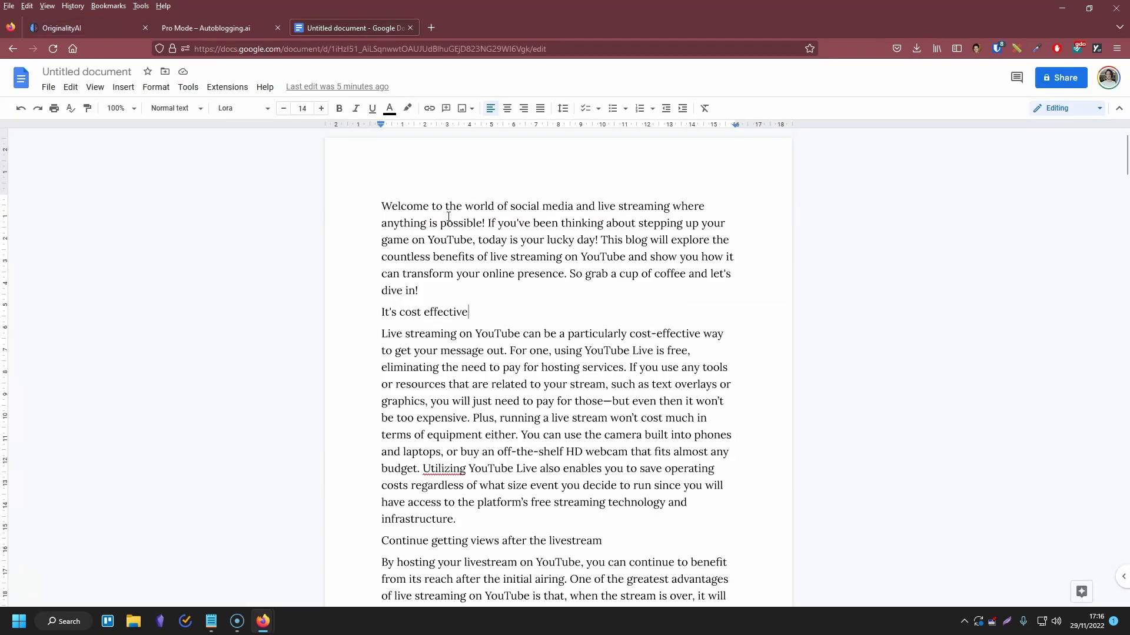
scroll(461, 368, down, 1)
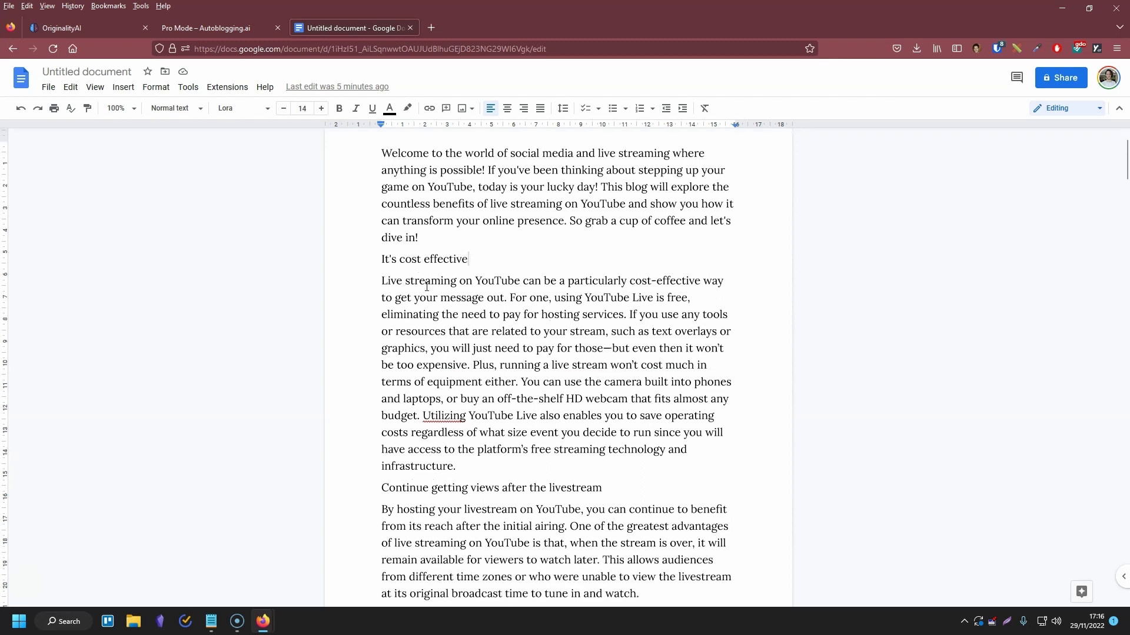
drag(427, 281, 424, 398)
scroll(424, 398, down, 1)
scroll(516, 414, down, 4)
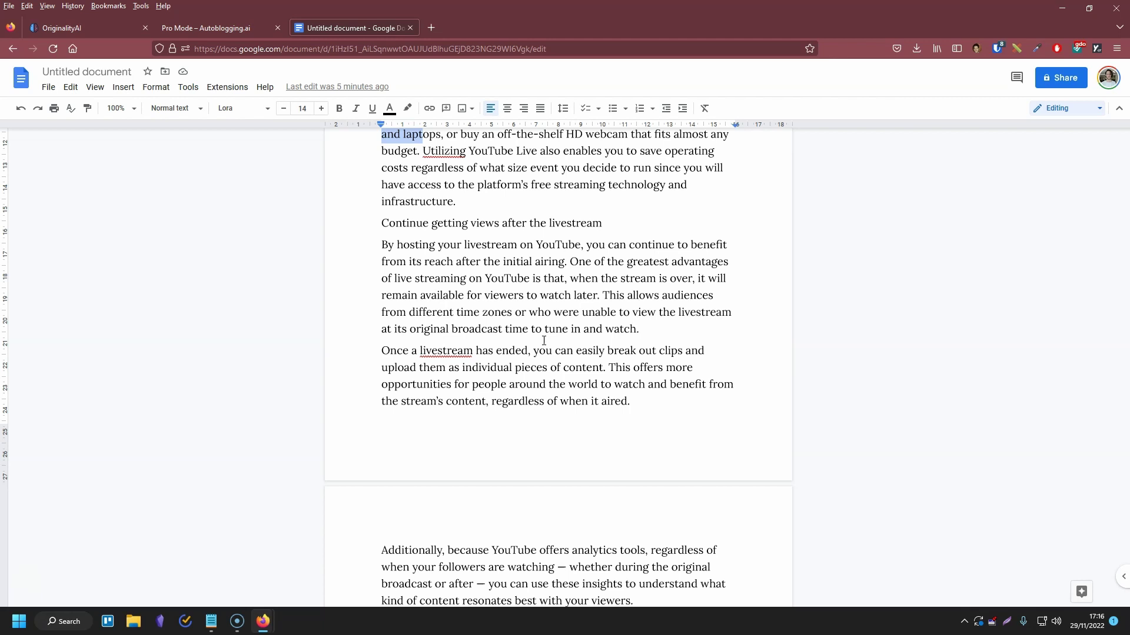
scroll(542, 370, down, 2)
scroll(541, 432, down, 3)
scroll(539, 494, down, 3)
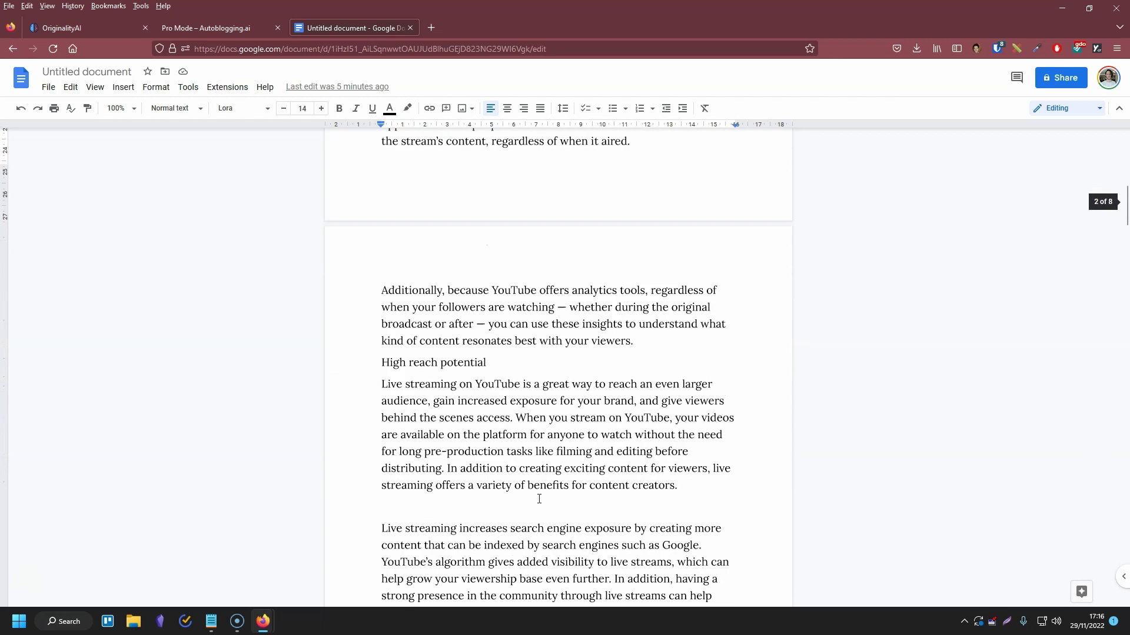
scroll(538, 499, down, 1)
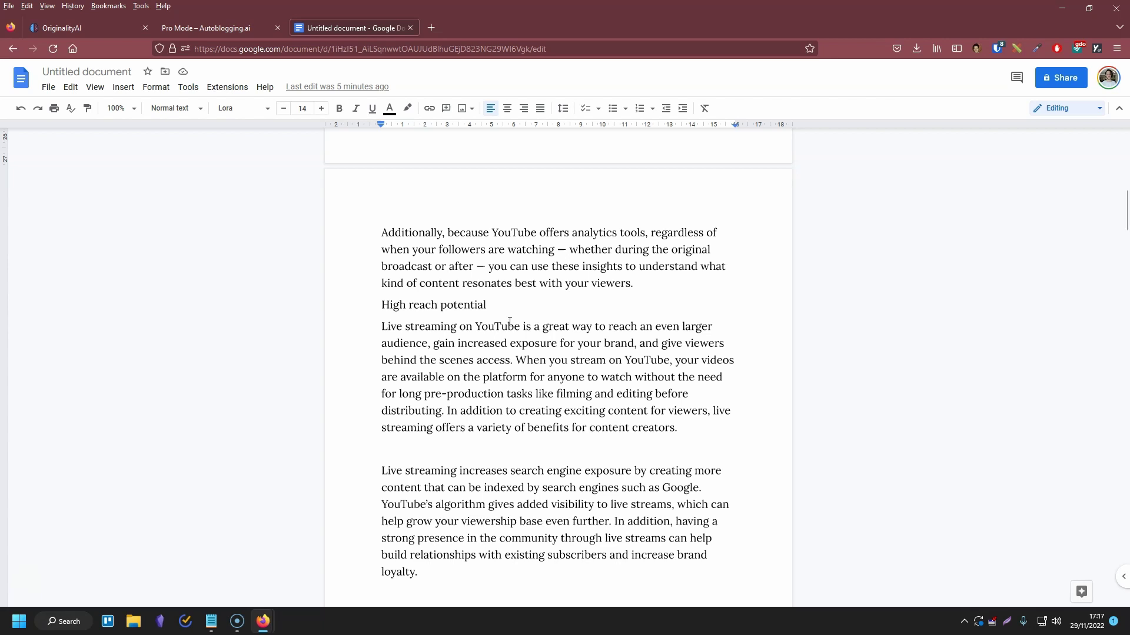
Step: View the Scan Complete results: 99% original, 1% AI, no plagiarism detected
click(87, 25)
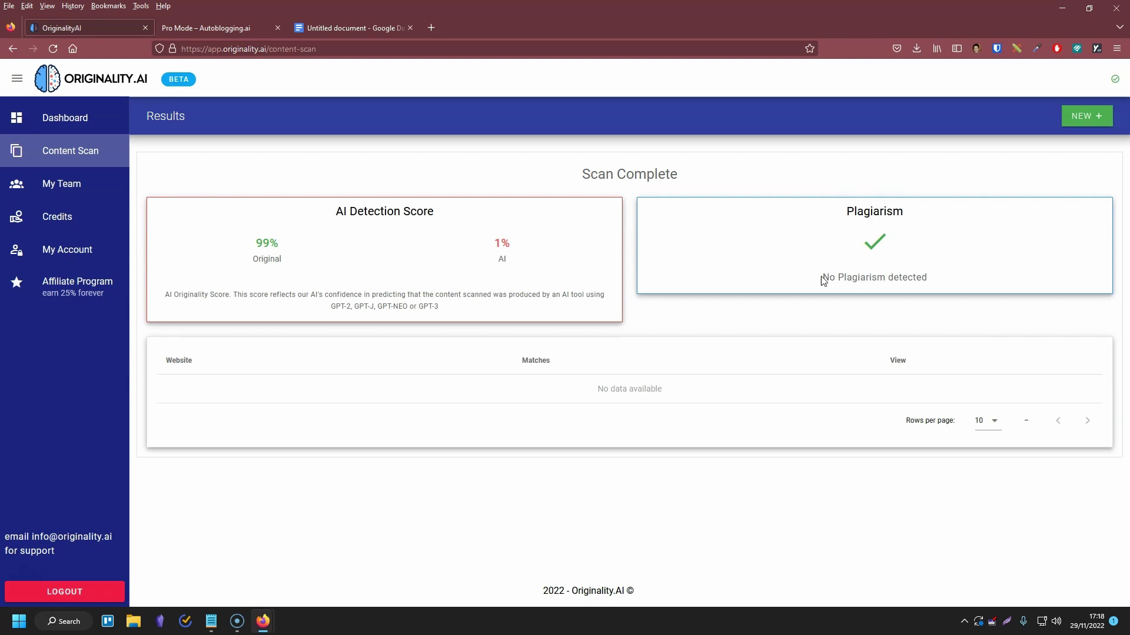
Step: Flip between the article, Autoblogging Pro Mode and the scan results, landing back on the article
click(321, 23)
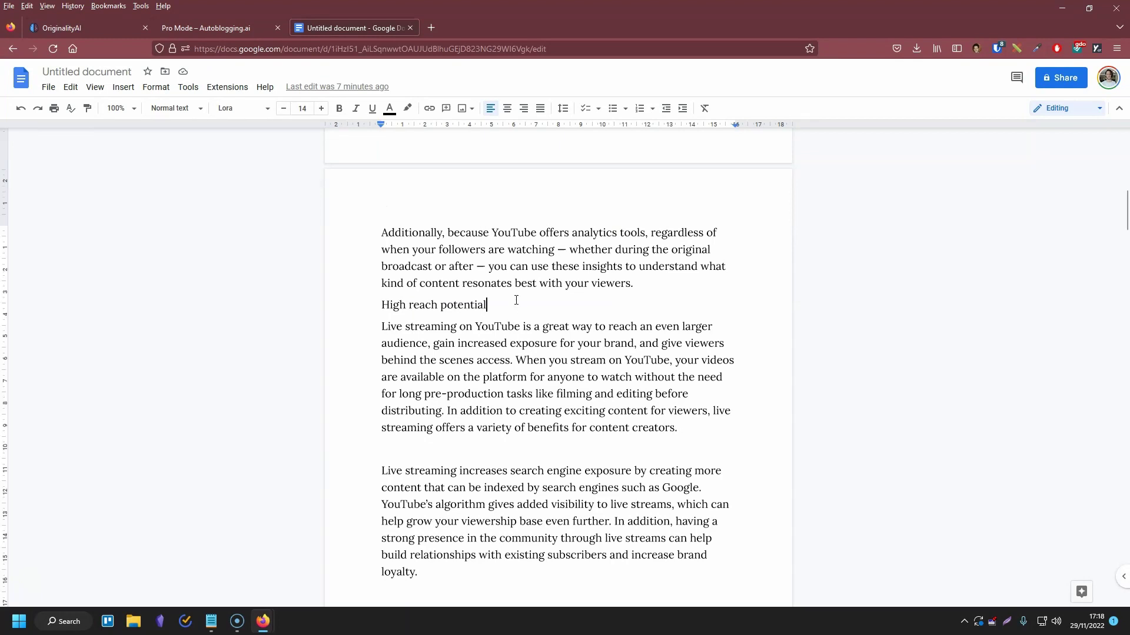
scroll(516, 299, down, 3)
scroll(521, 372, up, 4)
scroll(524, 424, up, 1)
scroll(524, 424, up, 1)
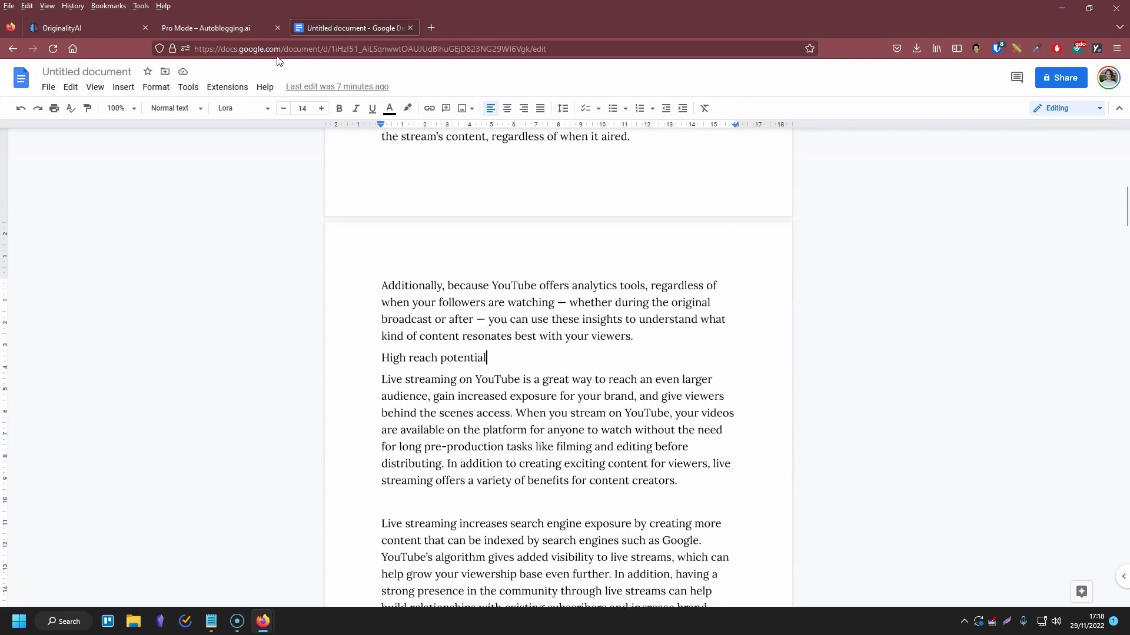
click(244, 34)
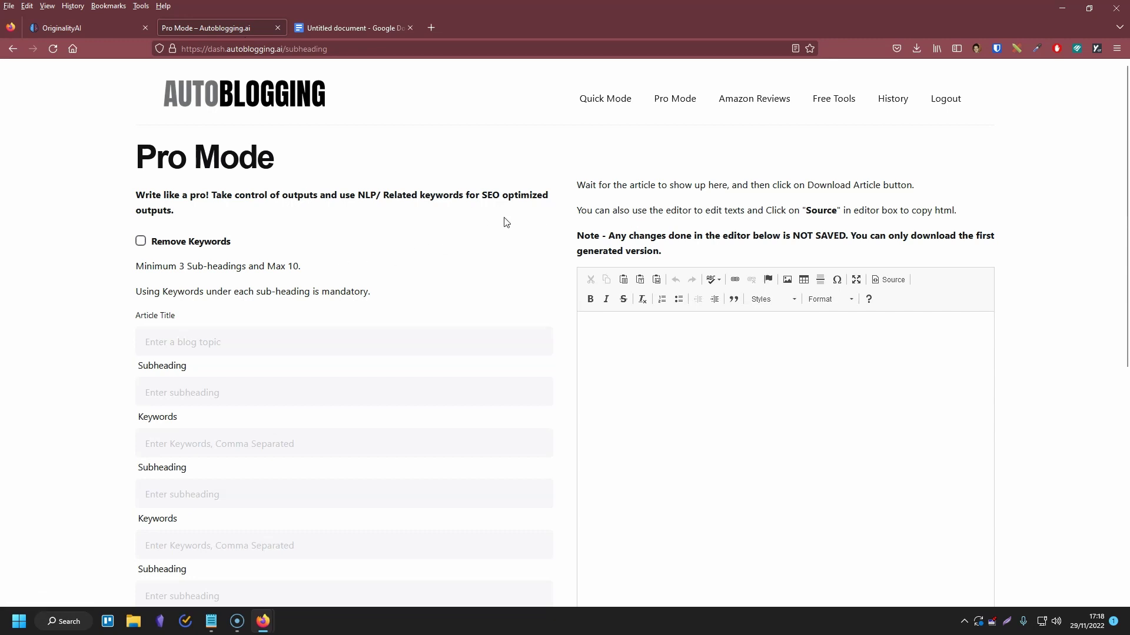
click(104, 31)
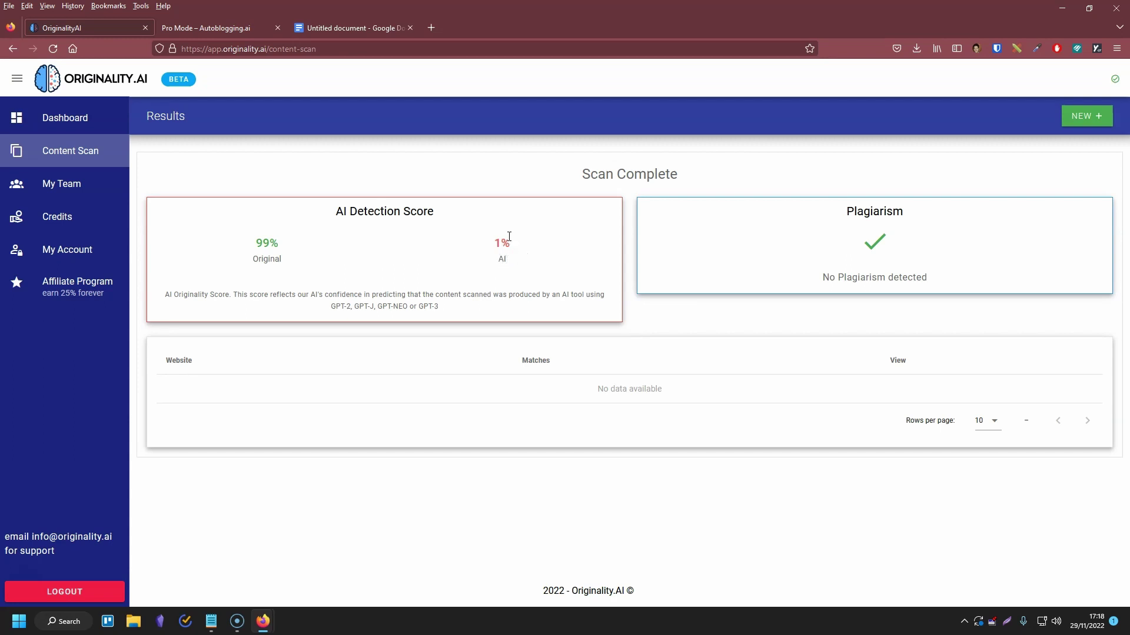
key(ctrl+shift+Tab)
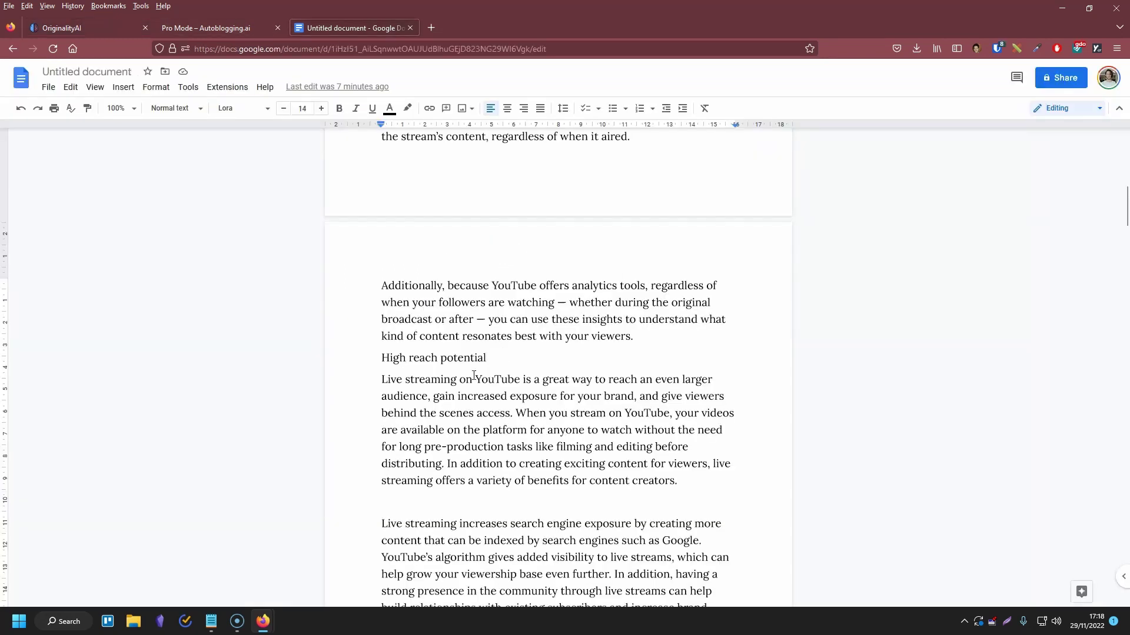
Step: Highlight the High reach potential section, recheck the scan results and return to the article
mouse_move(384, 357)
mouse_down()
mouse_move(398, 447)
mouse_move(643, 480)
mouse_up()
click(642, 481)
scroll(471, 484, down, 4)
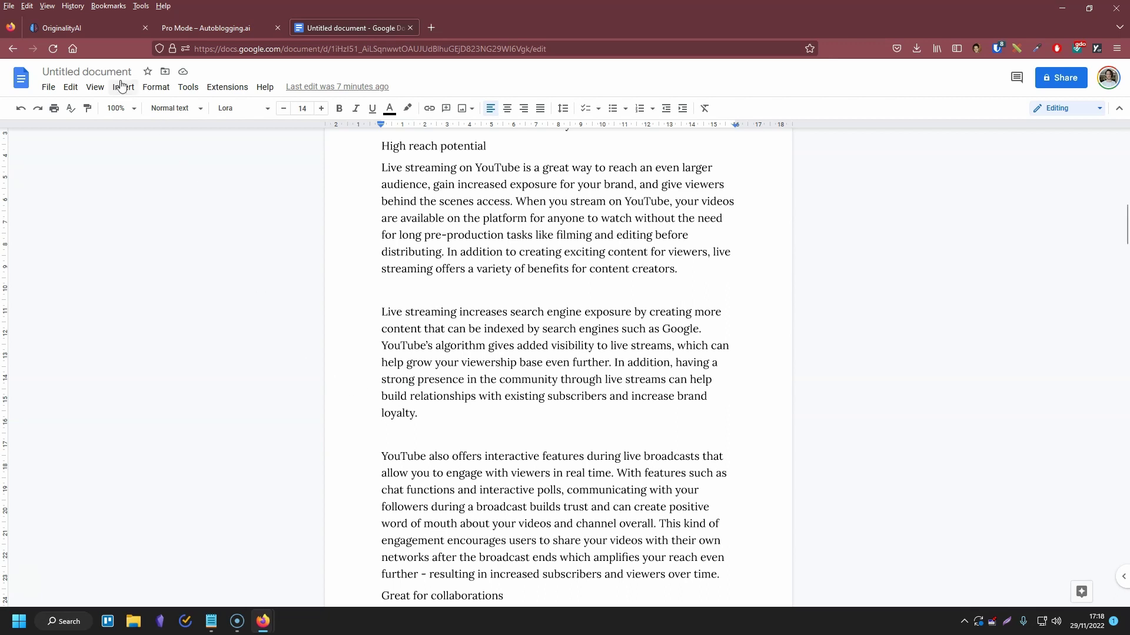
click(84, 30)
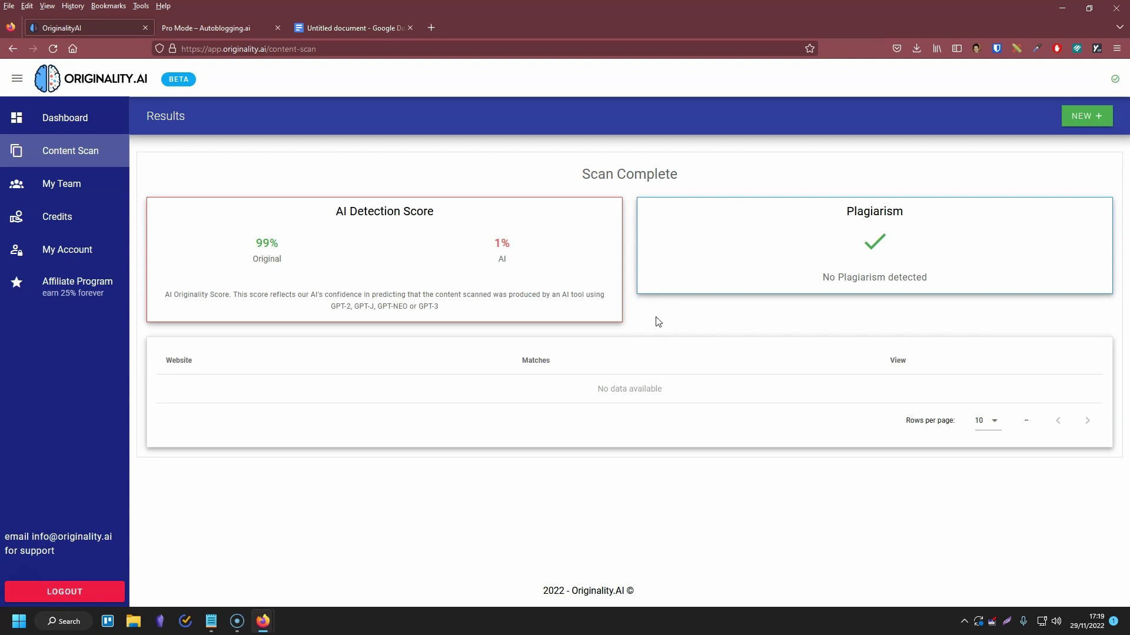
key(ctrl+shift+Tab)
scroll(583, 547, up, 1)
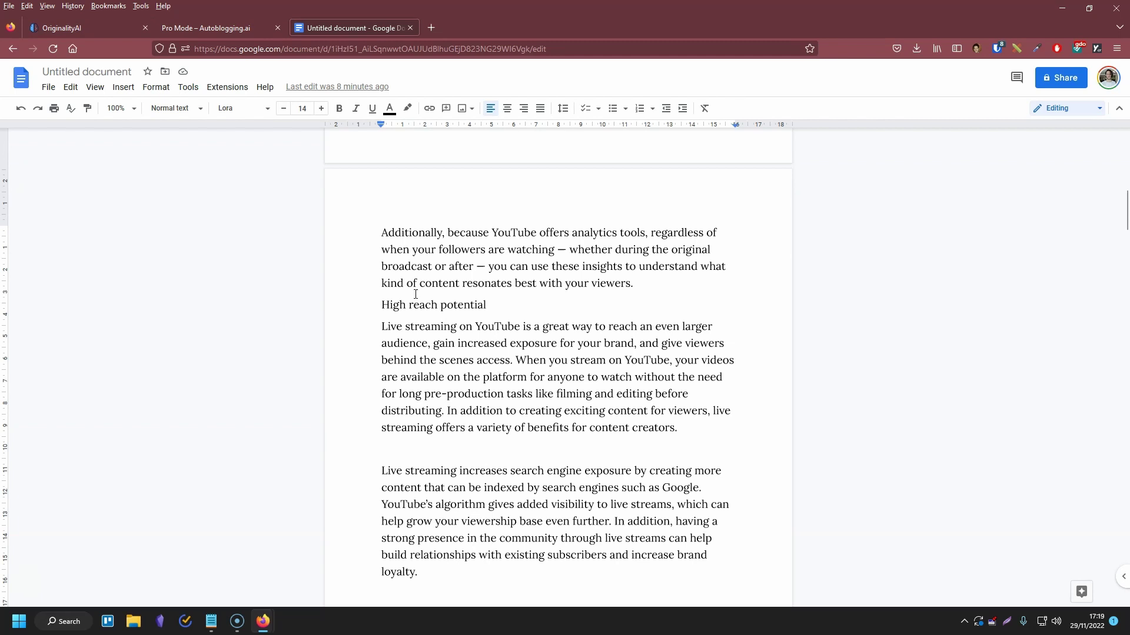
scroll(415, 294, up, 3)
scroll(441, 300, up, 2)
scroll(506, 318, up, 2)
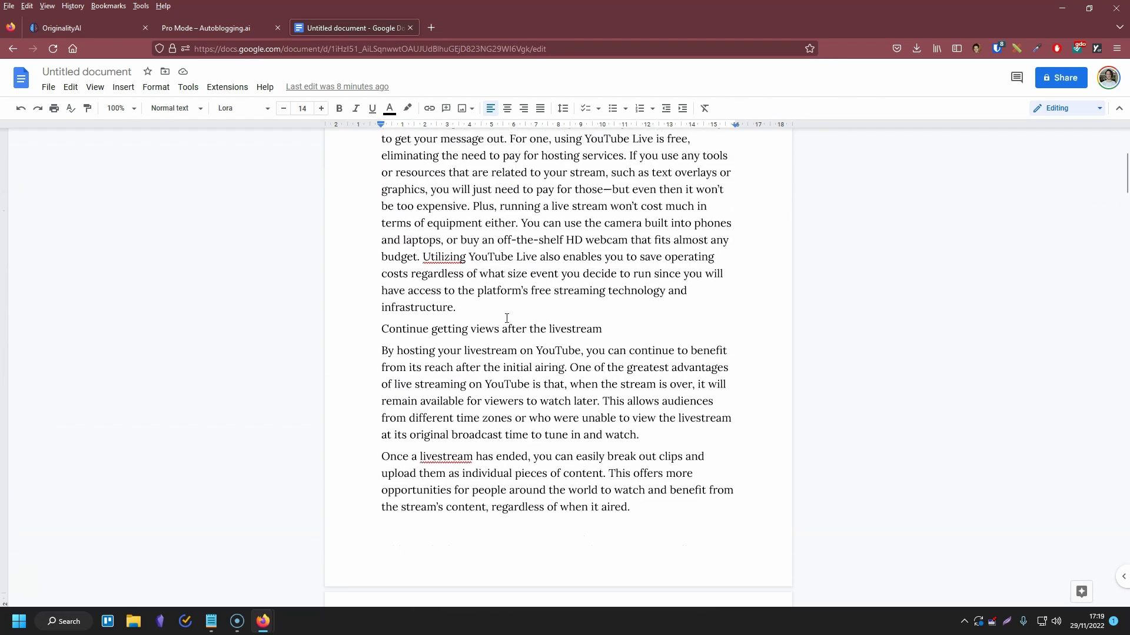
scroll(505, 318, up, 2)
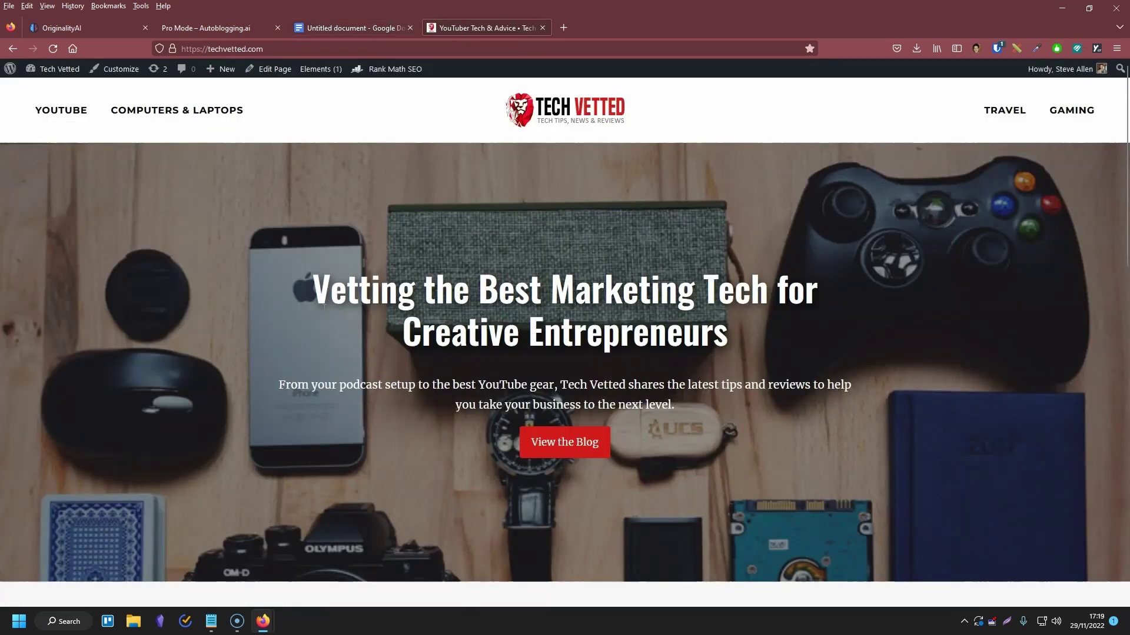
scroll(303, 318, down, 3)
scroll(328, 306, down, 3)
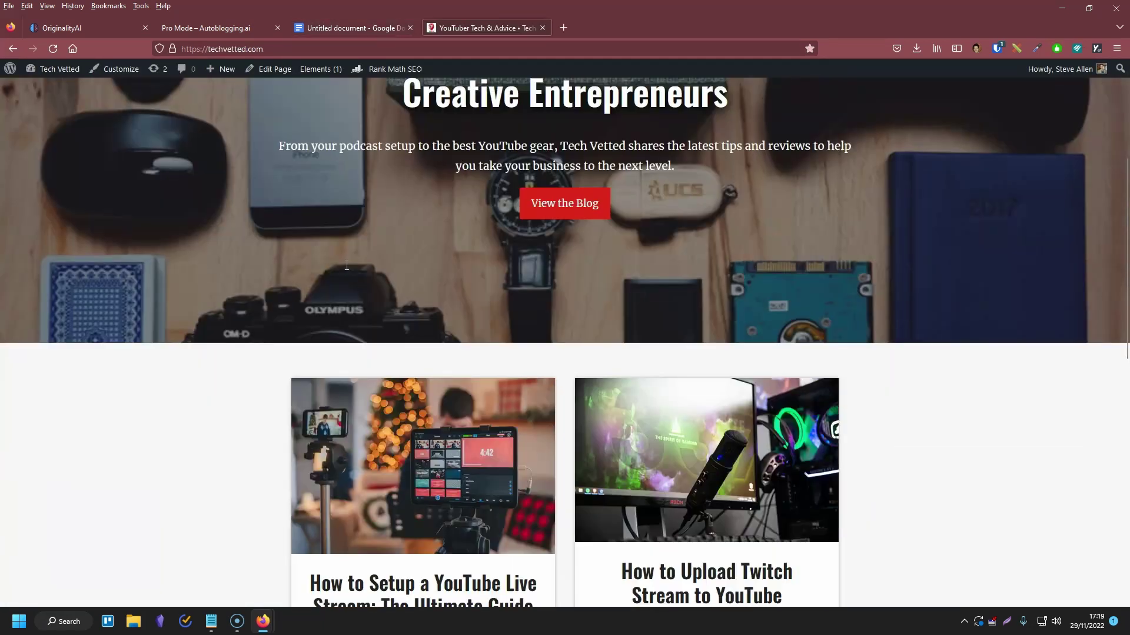
scroll(312, 285, up, 1)
scroll(268, 297, down, 3)
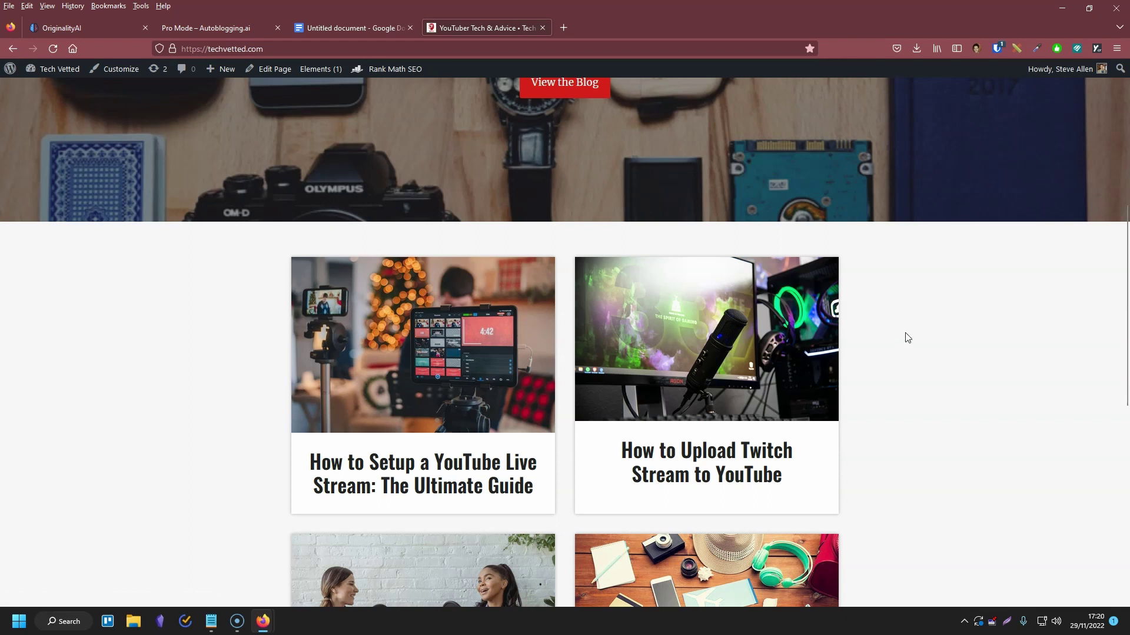
scroll(904, 338, up, 5)
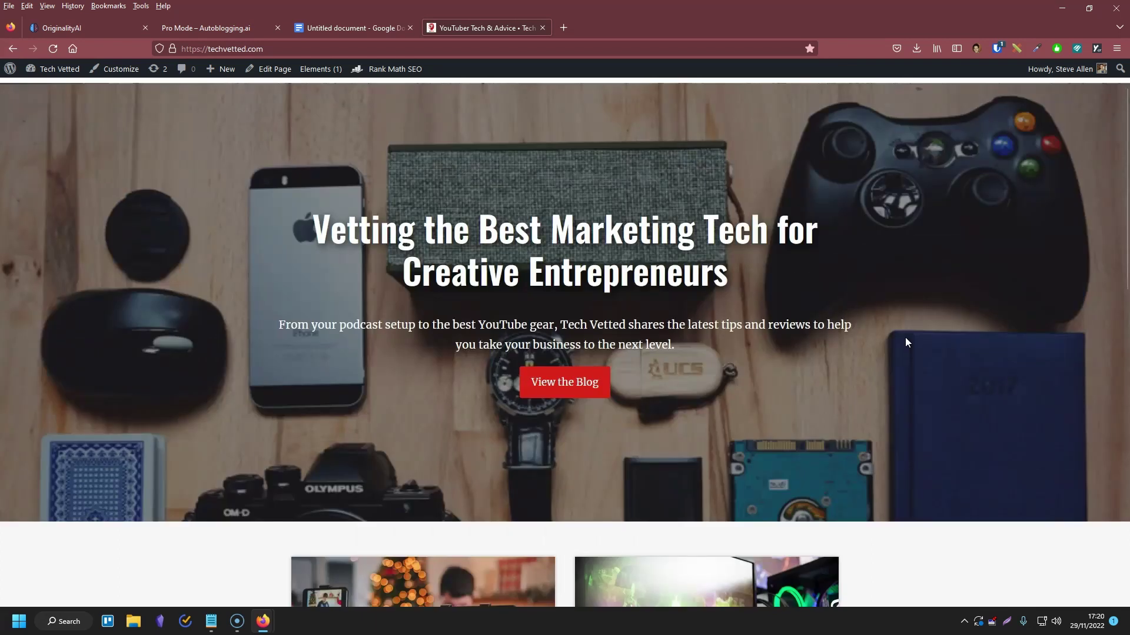
scroll(354, 139, up, 2)
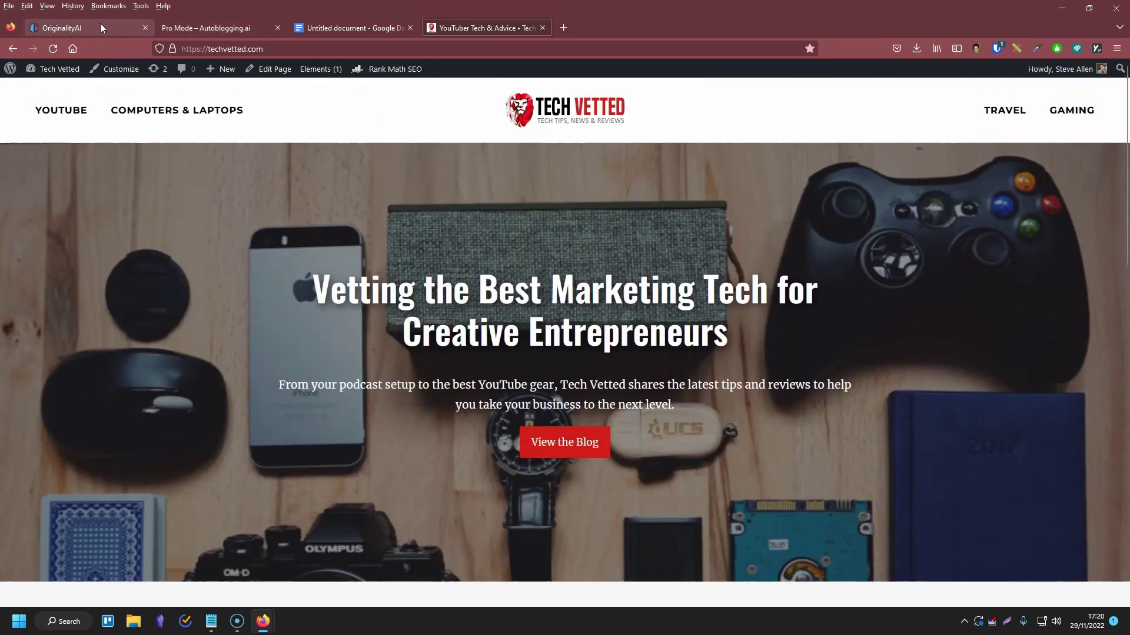
Step: Glance at the article document and come back to the Tech Vetted homepage
click(316, 24)
click(480, 24)
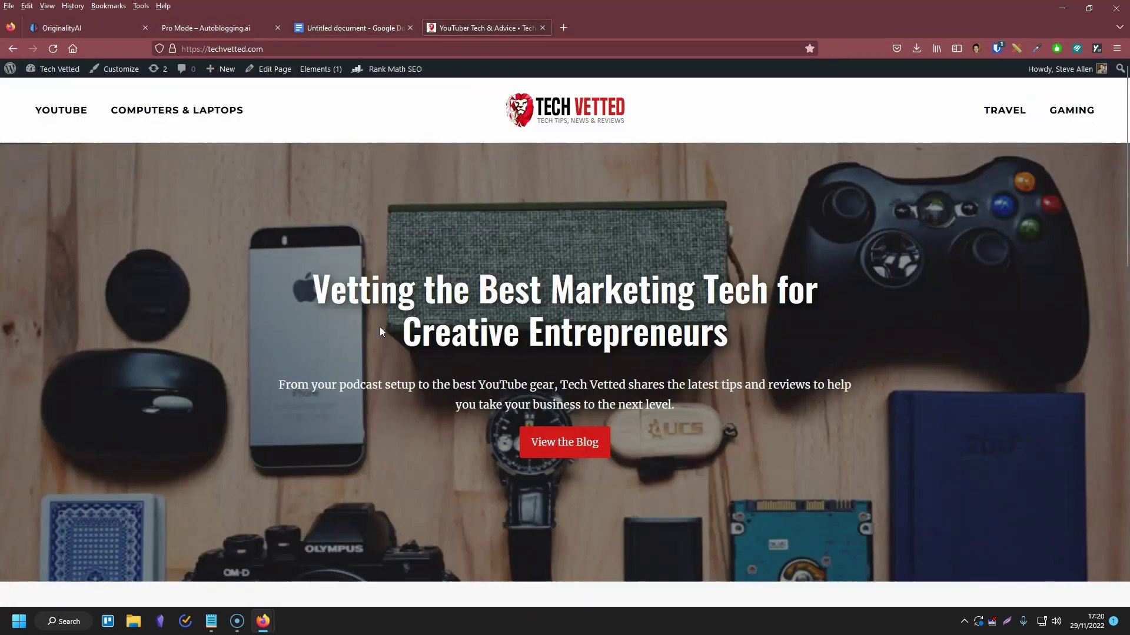
scroll(379, 327, down, 3)
scroll(230, 354, down, 1)
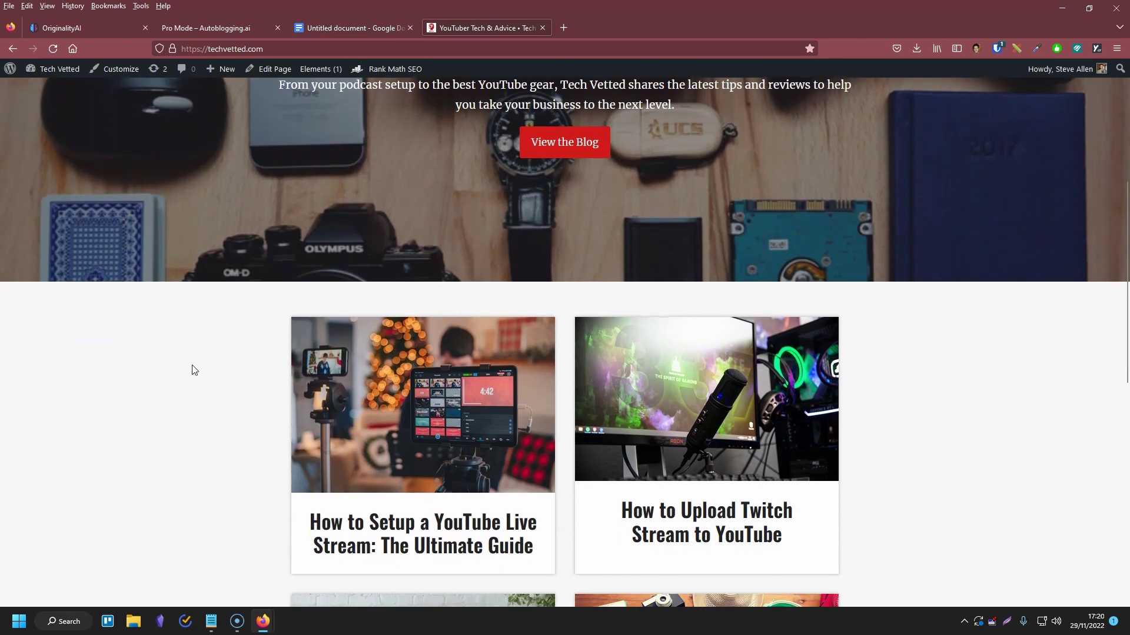
key(ctrl+2)
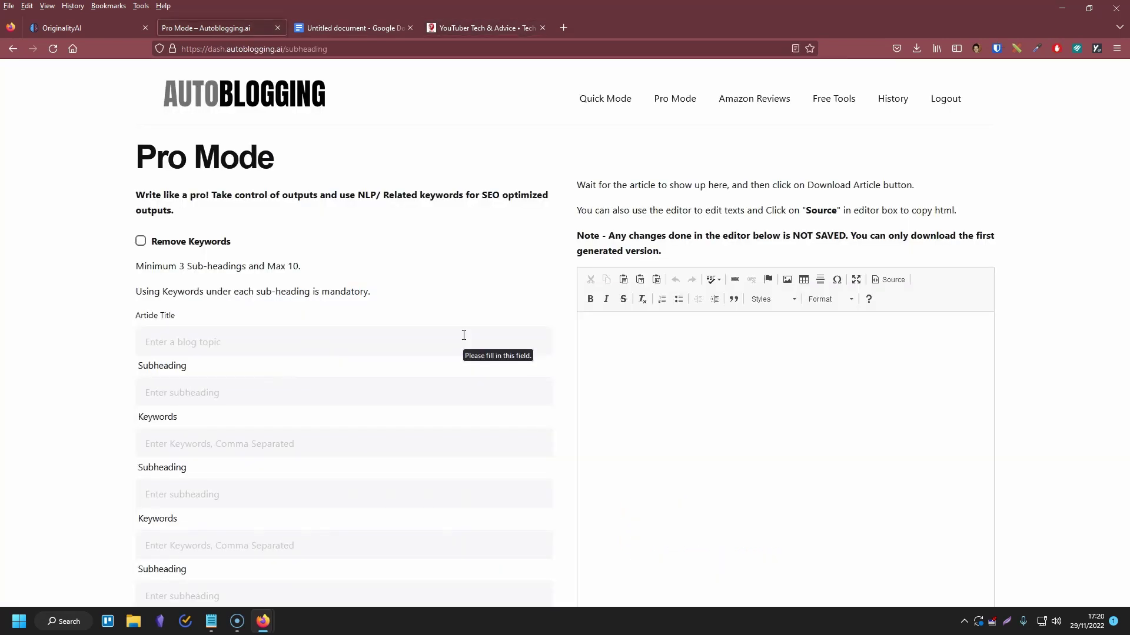